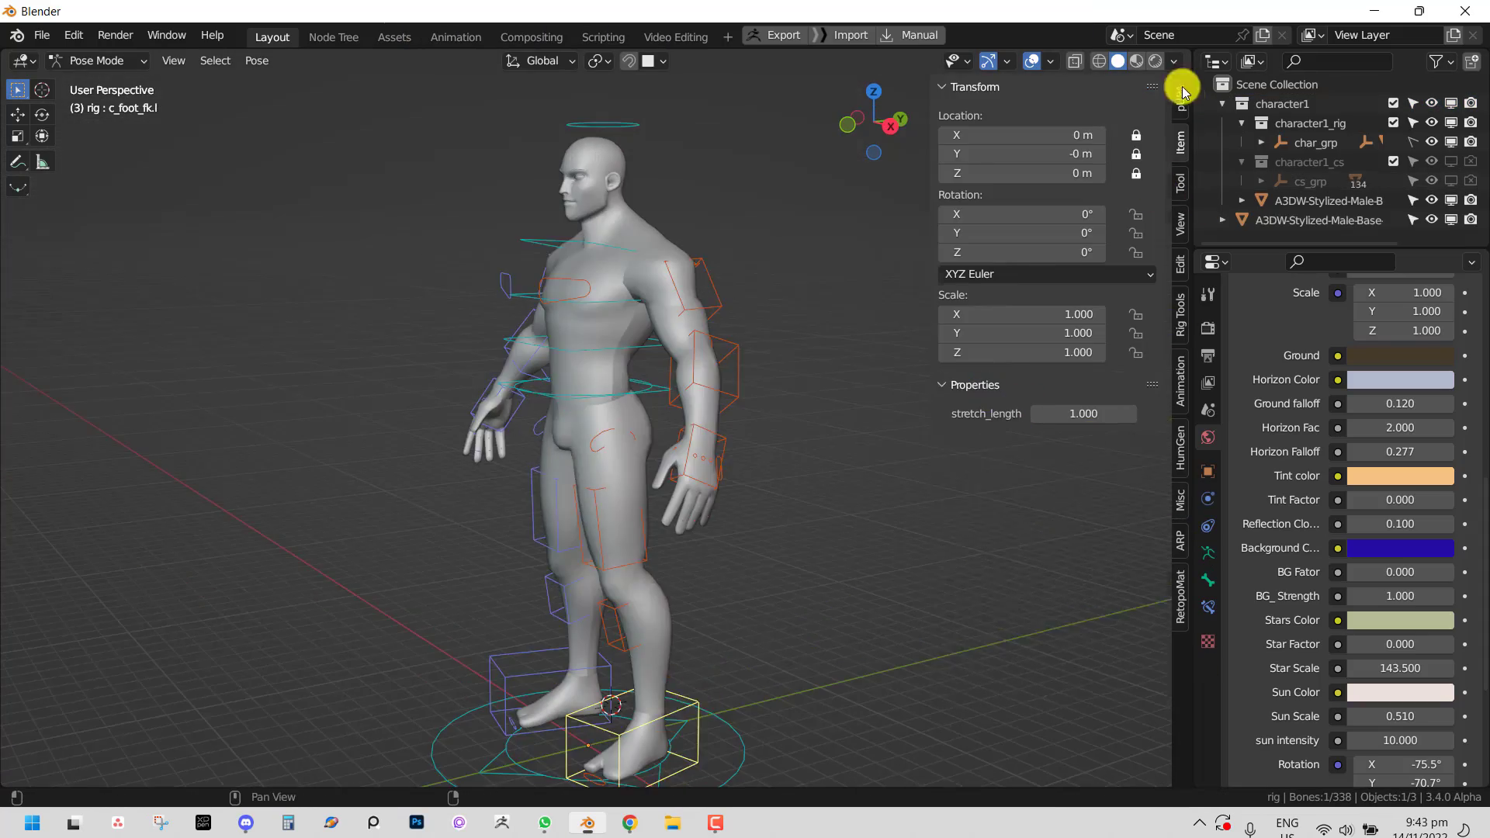
- Preview the Braced Hang To Crouch animation from pUPA on the rigged character, play it and adjust the arm space
left_click(1181, 87)
key("g")
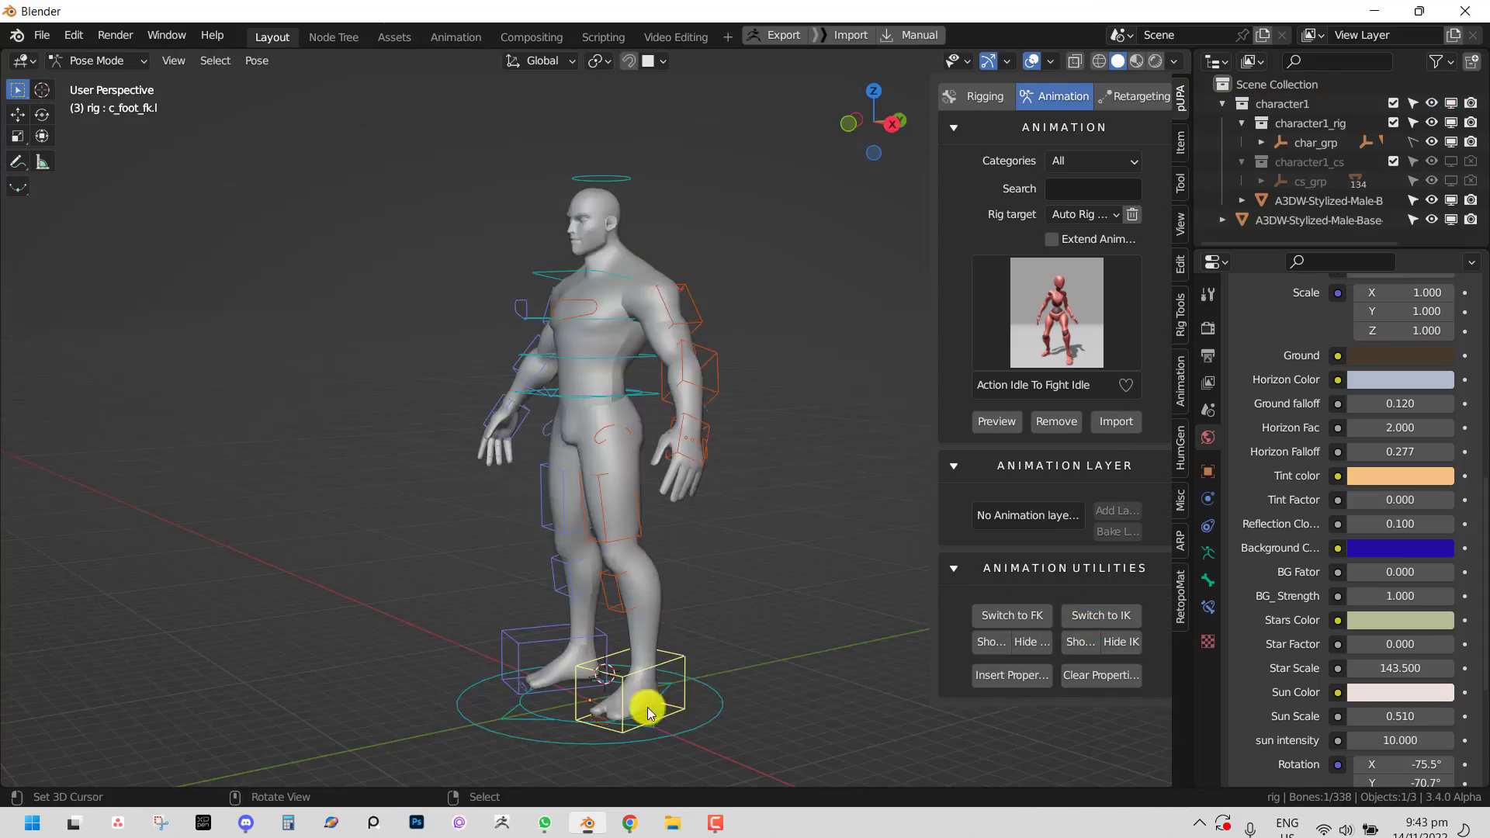
middle_click_drag(649, 709, 559, 555)
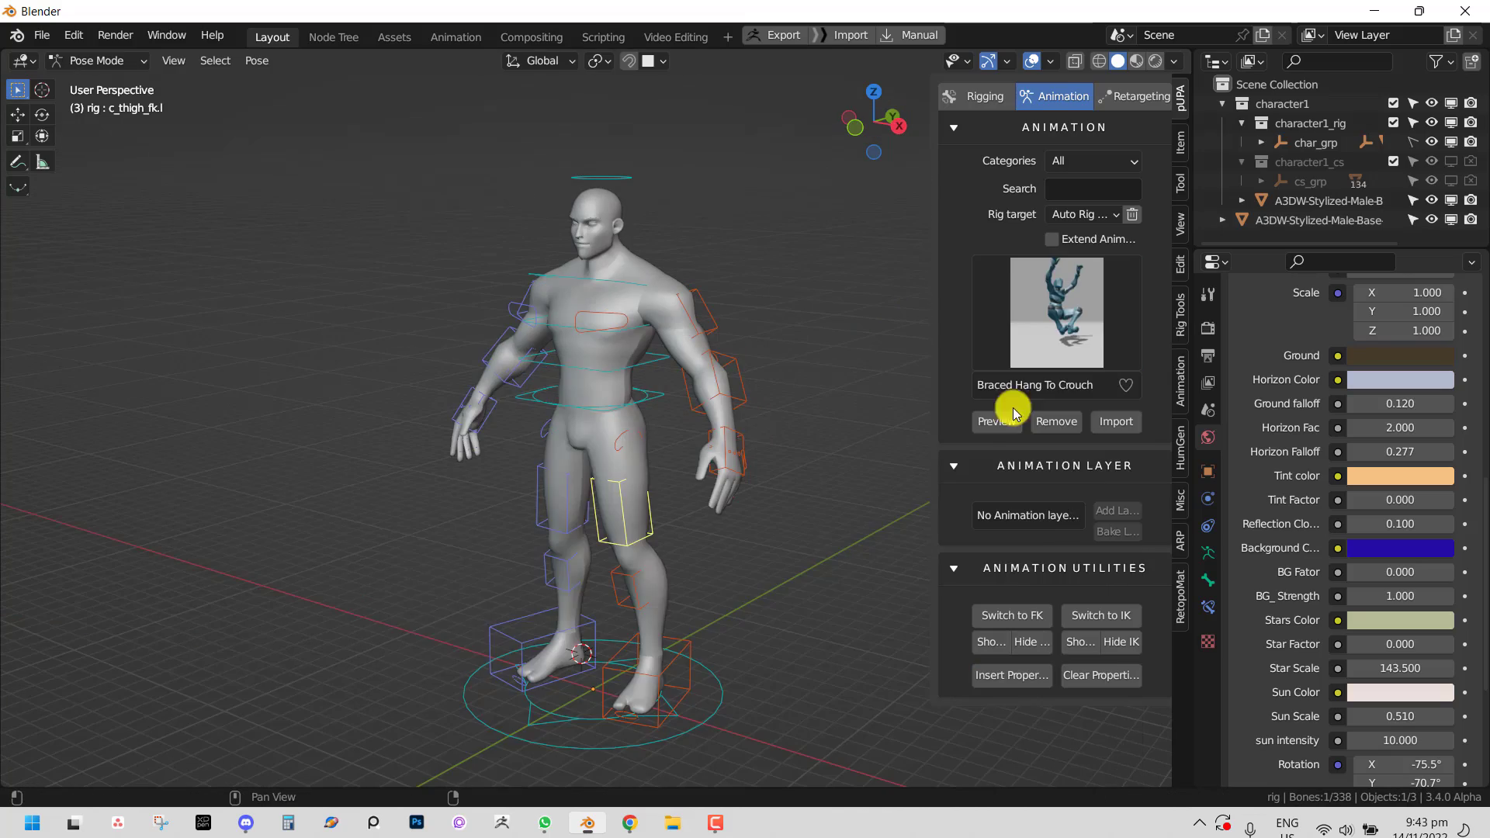
left_click(1013, 413)
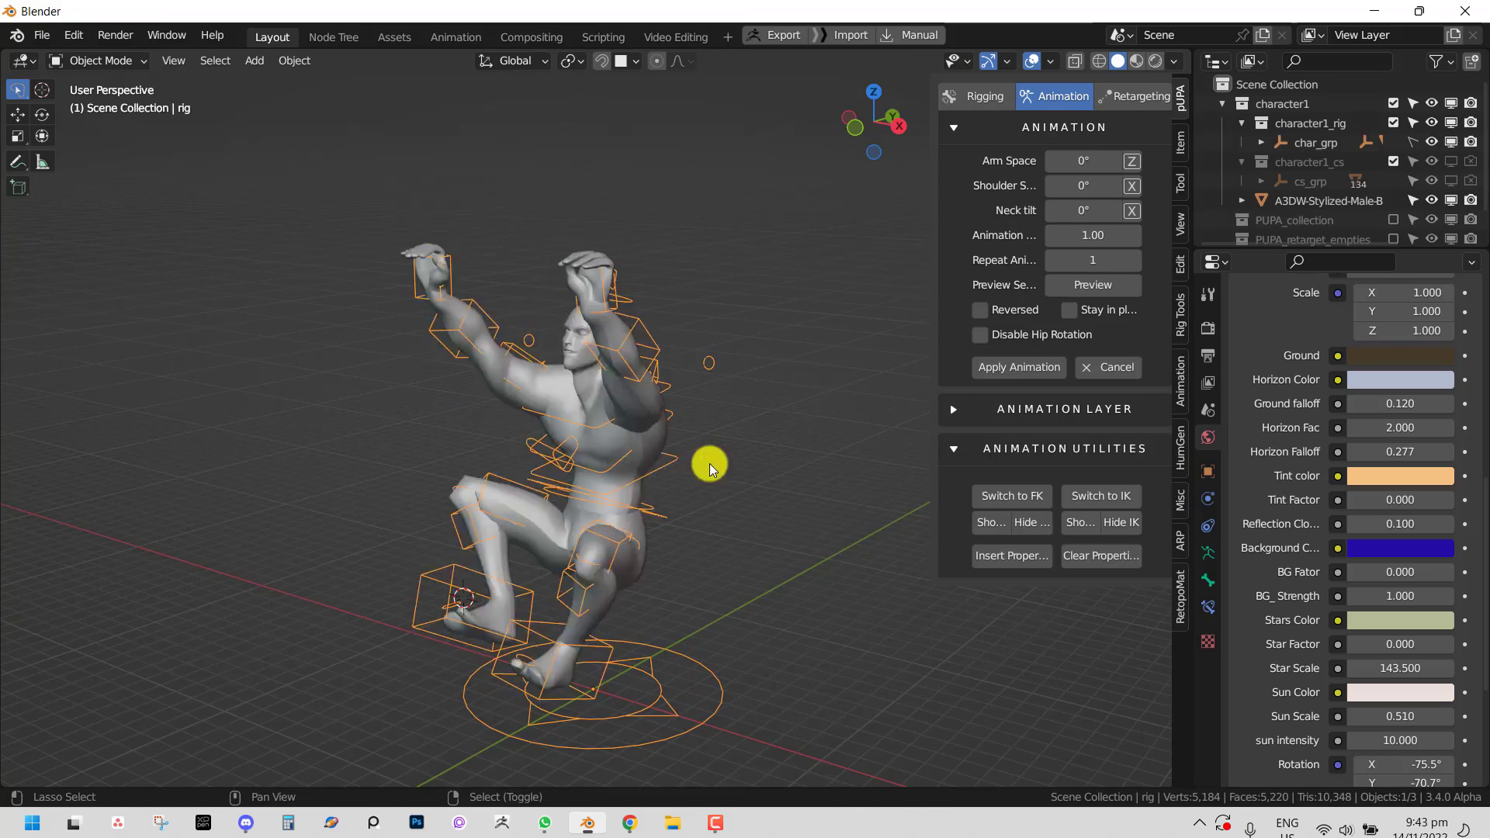
key("space")
left_click_drag(1084, 160, 852, 283)
left_click_drag(851, 283, 1087, 237)
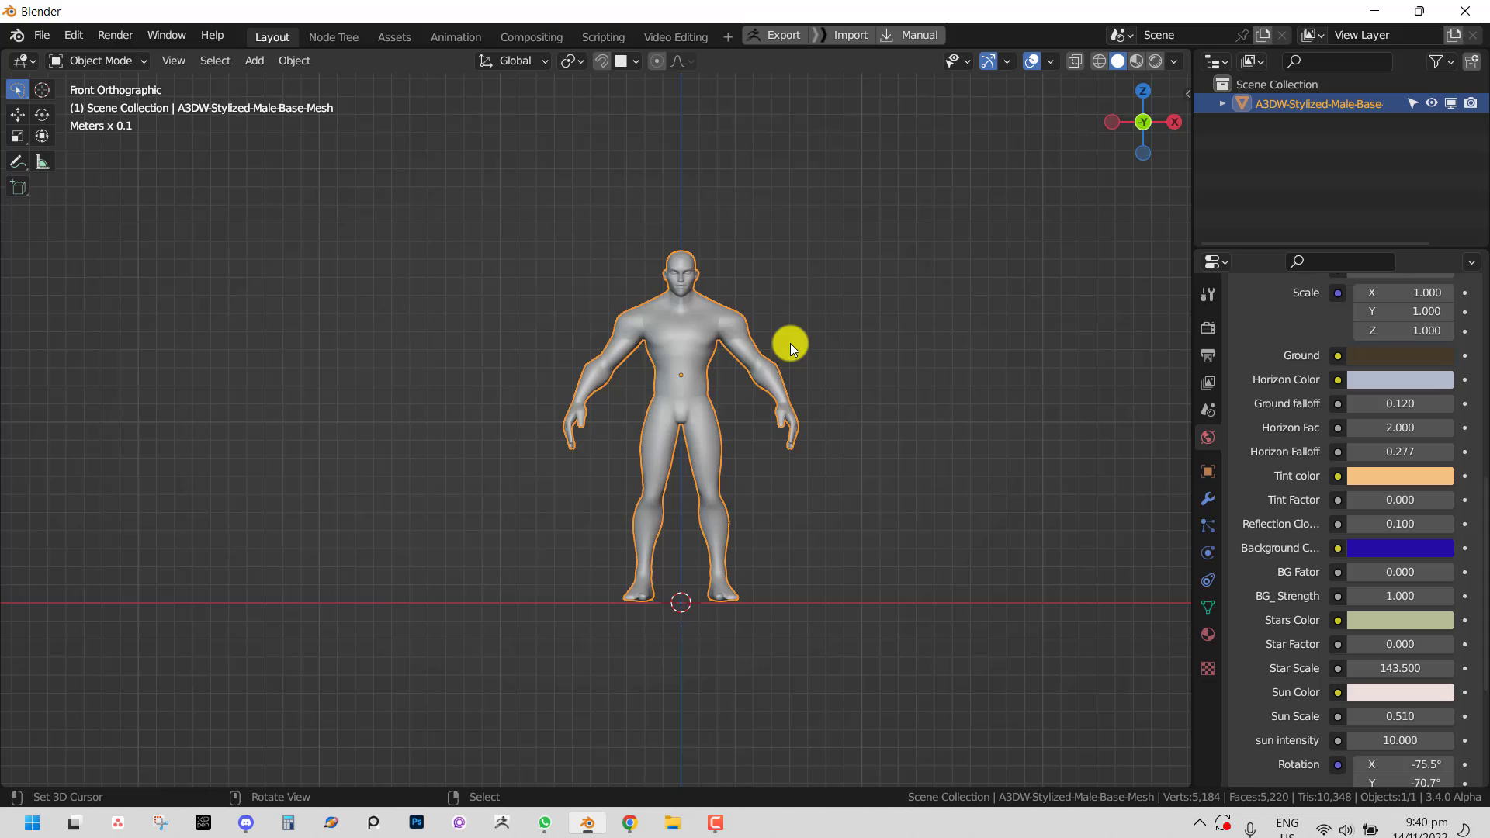
- Start the Auto-Rig Pro Smart setup on the selected male mesh in front view, using the Full Body option
scroll(791, 347, "up", 2)
key("n")
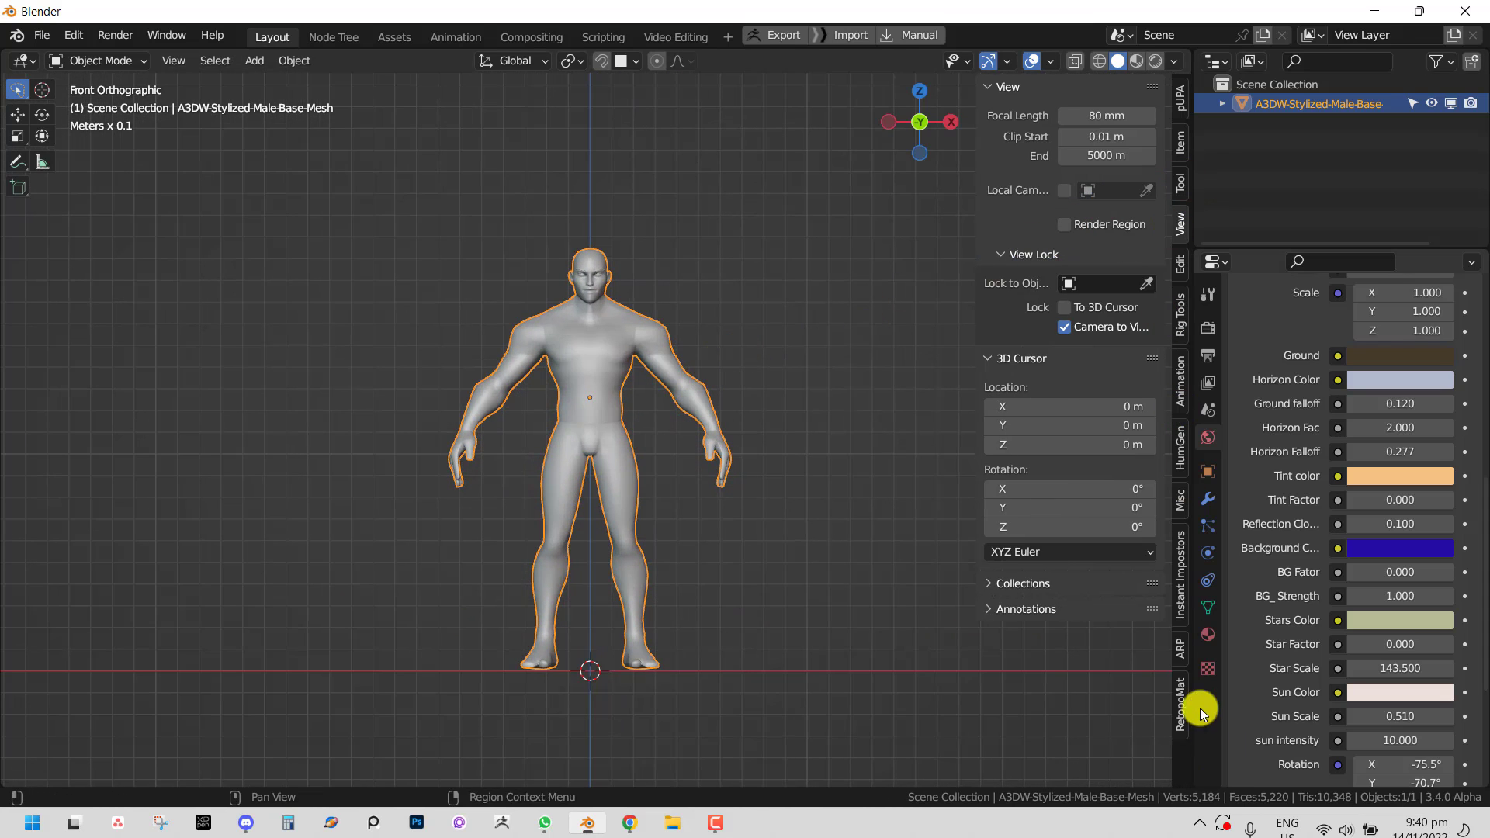
left_click(1179, 652)
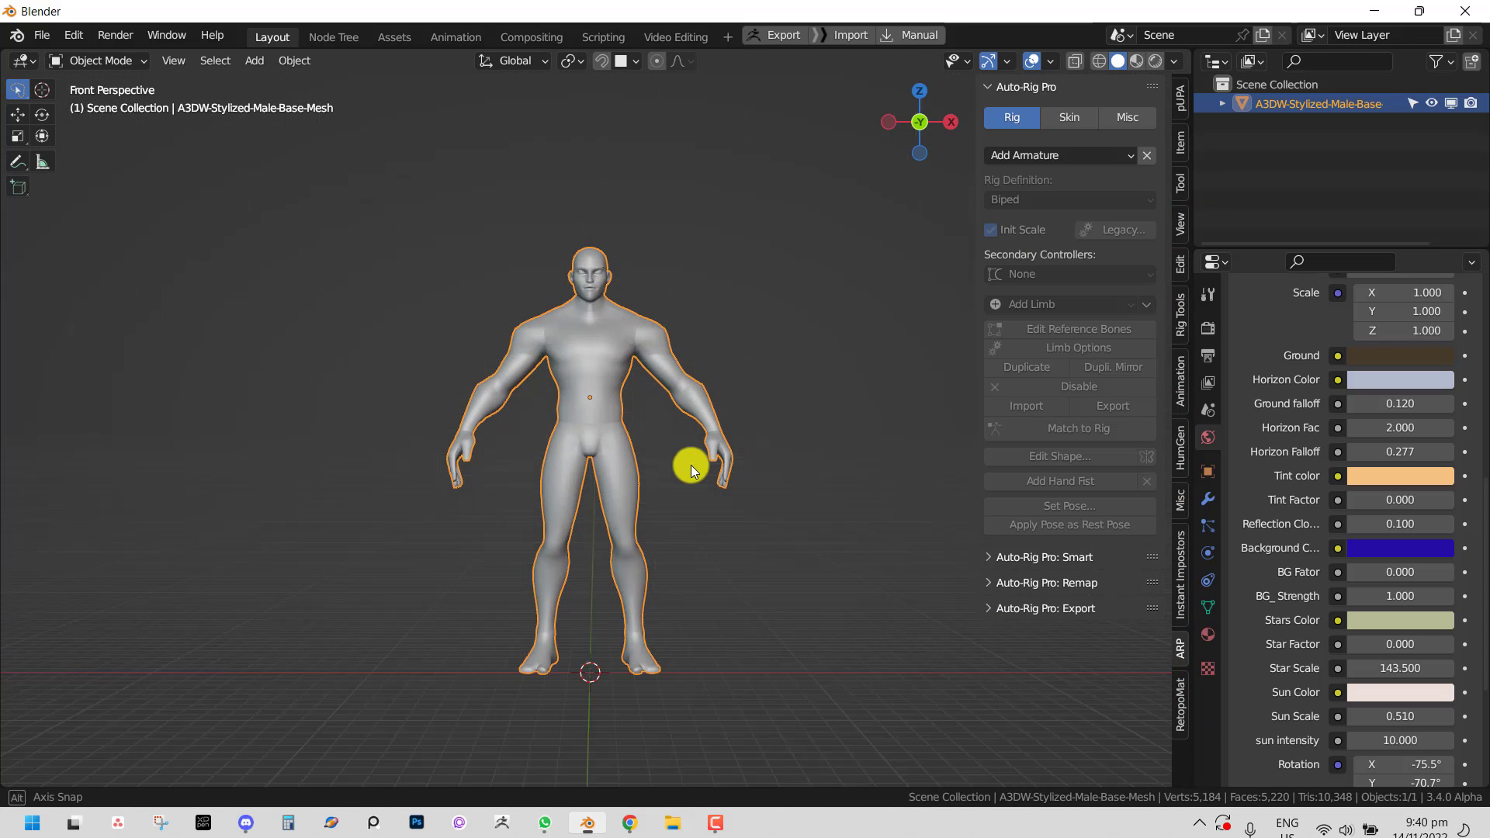
middle_click_drag(688, 463, 625, 497)
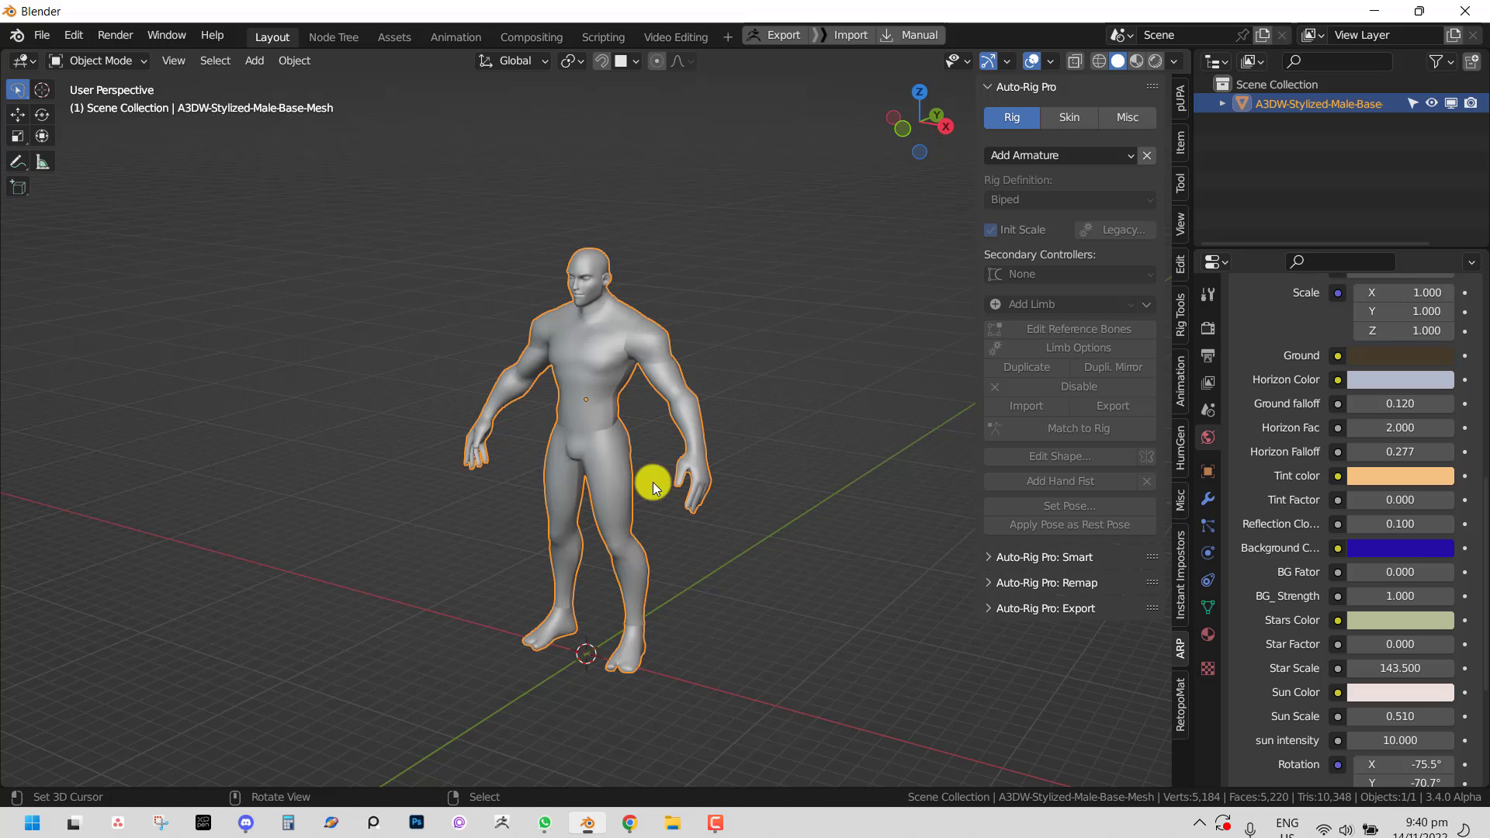
left_click(1053, 558)
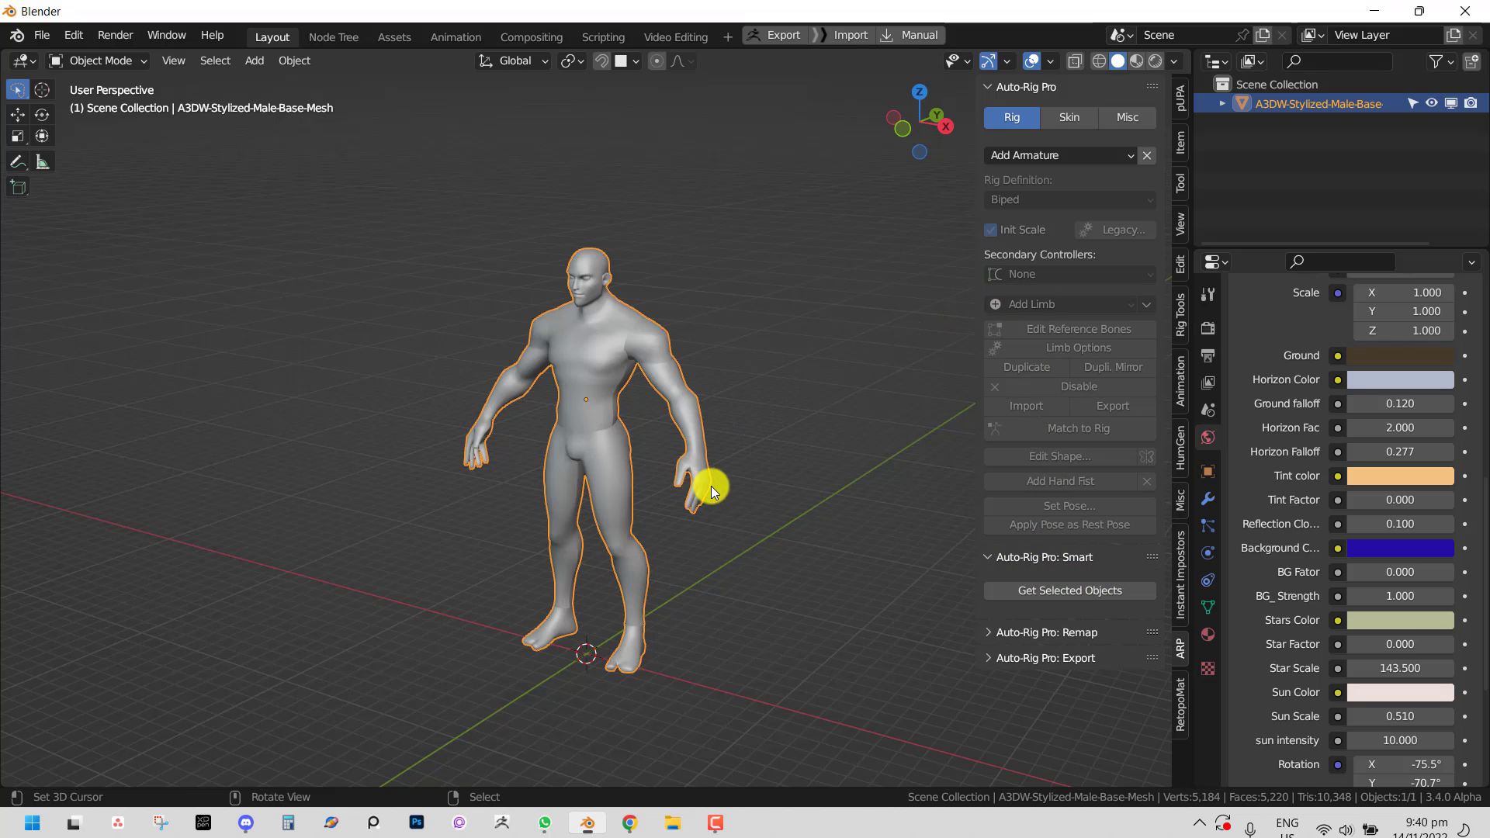
key("KP_1")
left_click(1052, 591)
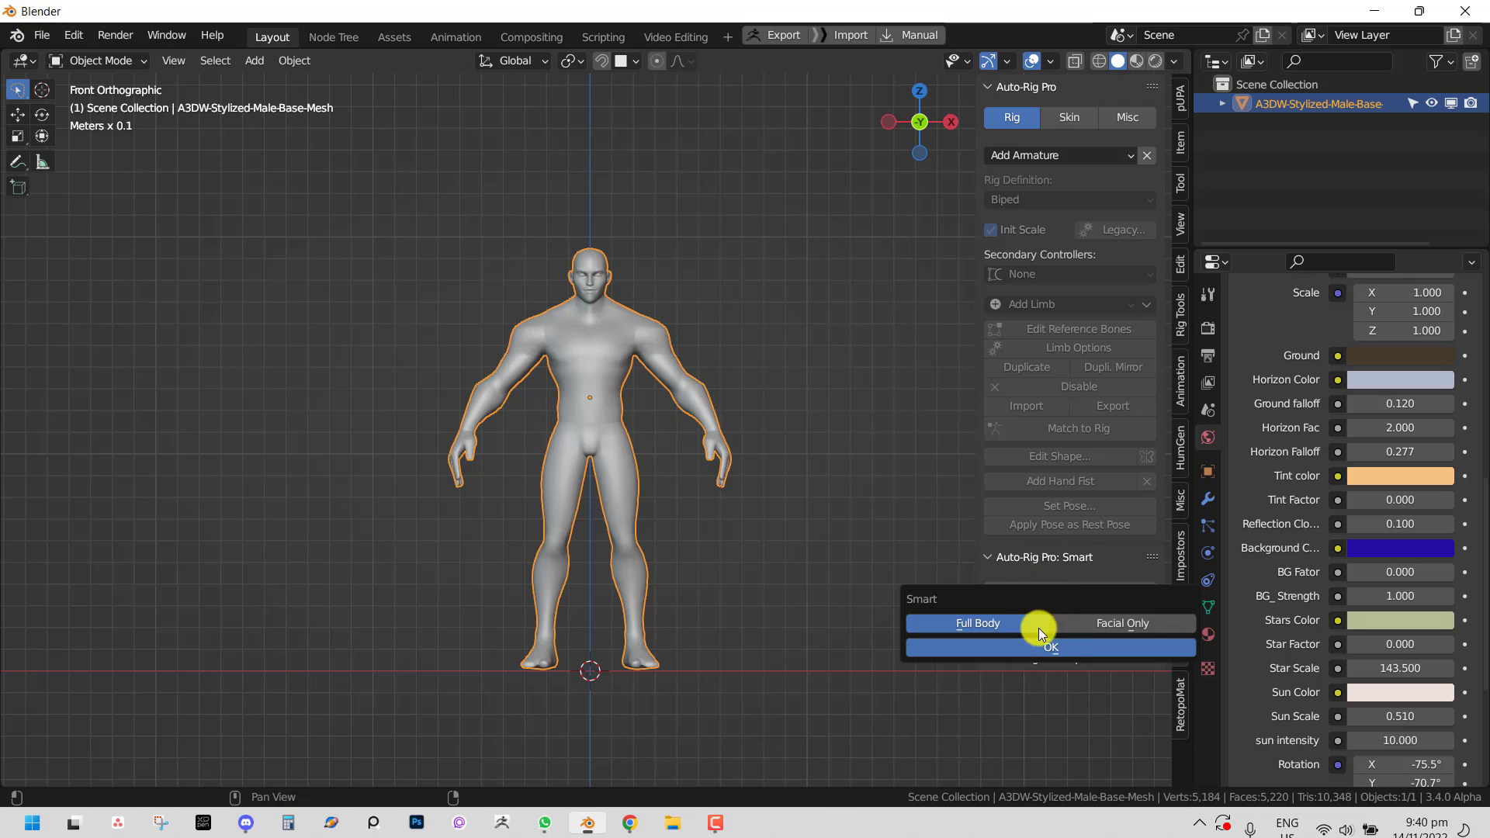
left_click(1051, 646)
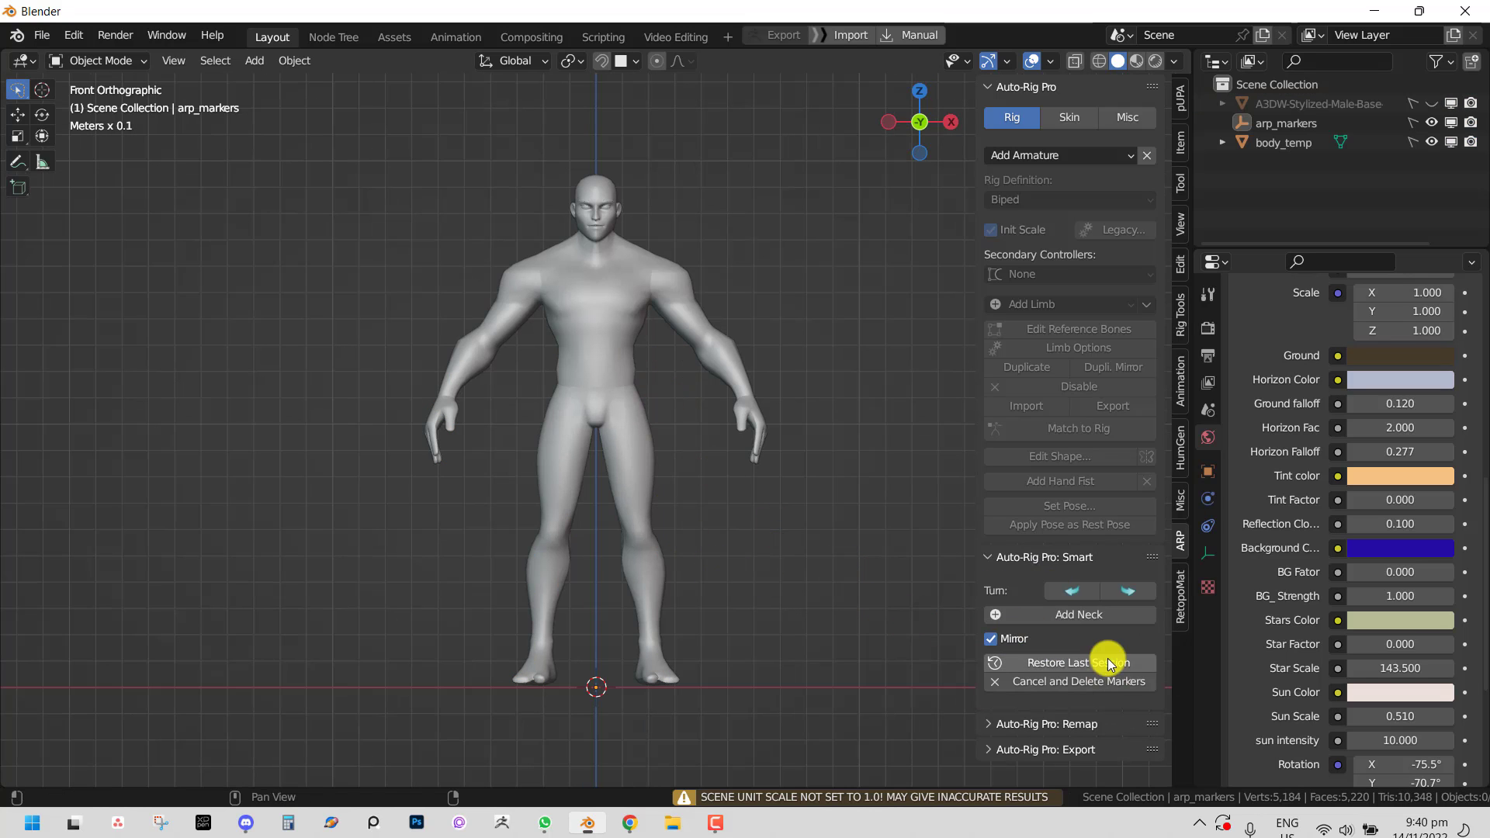
- Place the neck, chin and mirrored shoulder markers on the character's body
left_click(1084, 615)
left_click(597, 309)
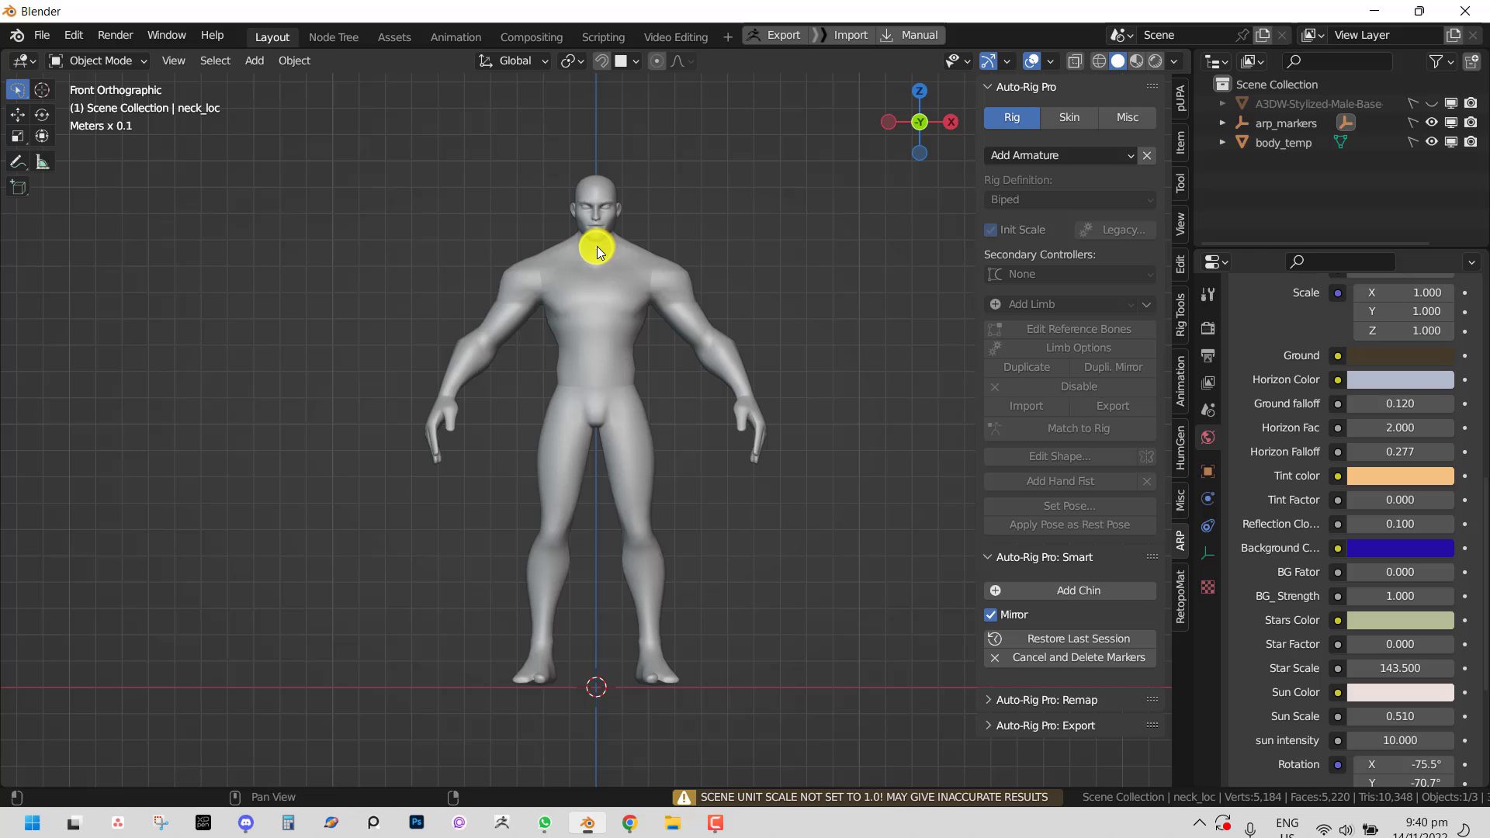
left_click(1064, 590)
left_click(619, 240)
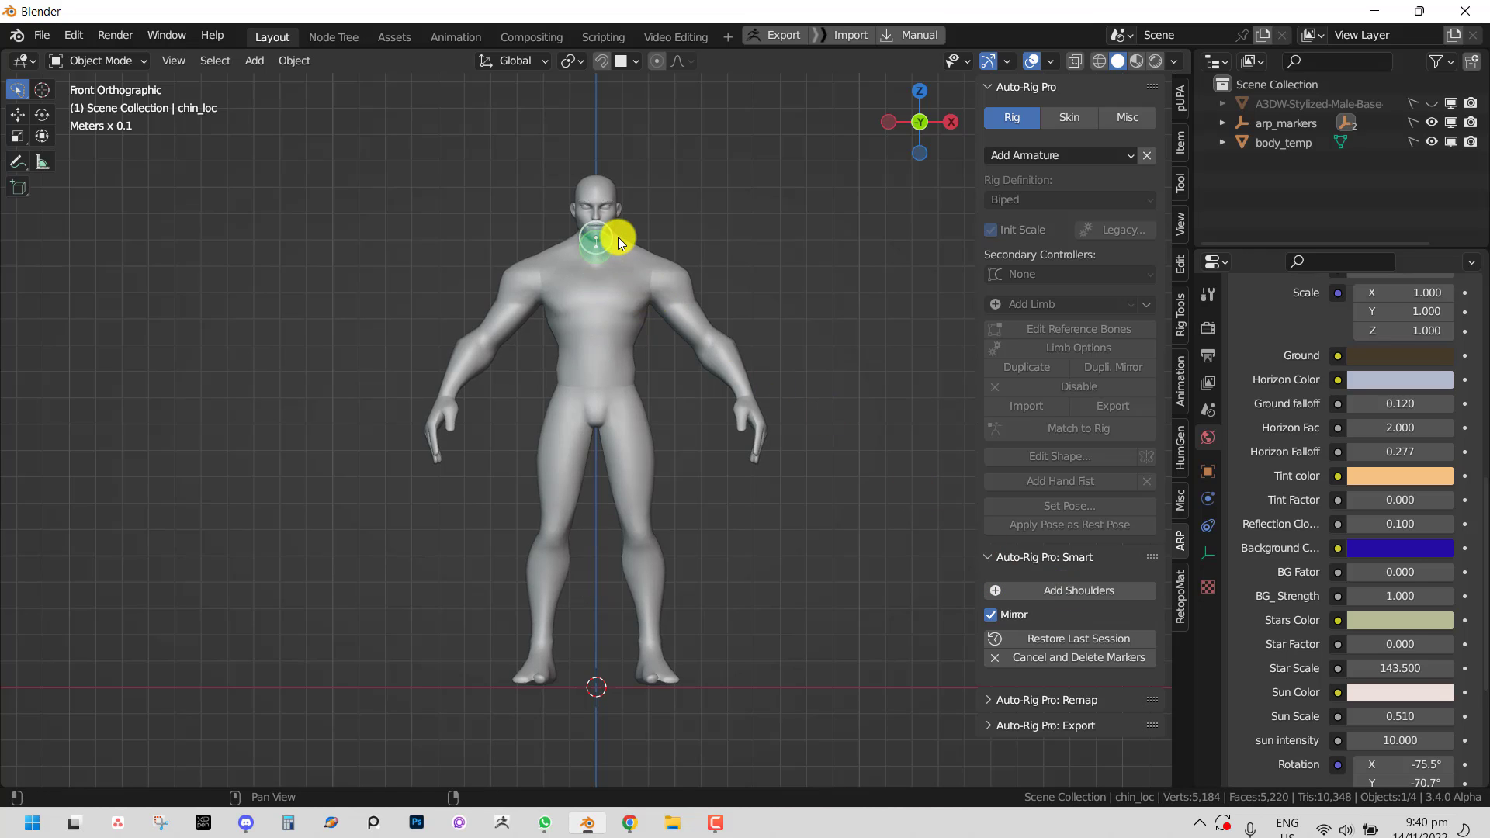
left_click(1051, 588)
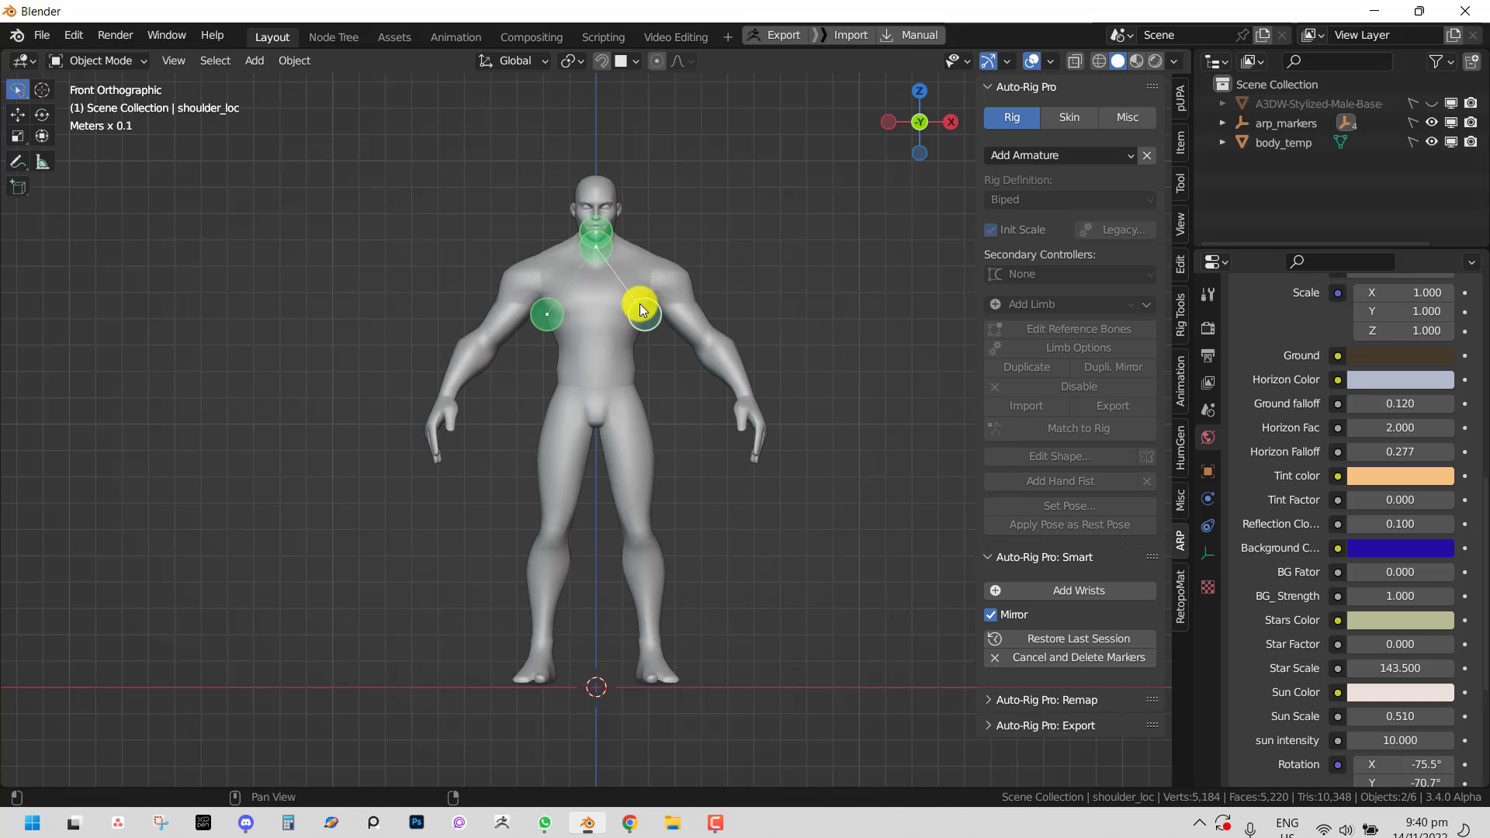
left_click(665, 282)
- Place the mirrored wrist markers, the spine root marker at the pelvis and the mirrored ankle markers
left_click(1079, 590)
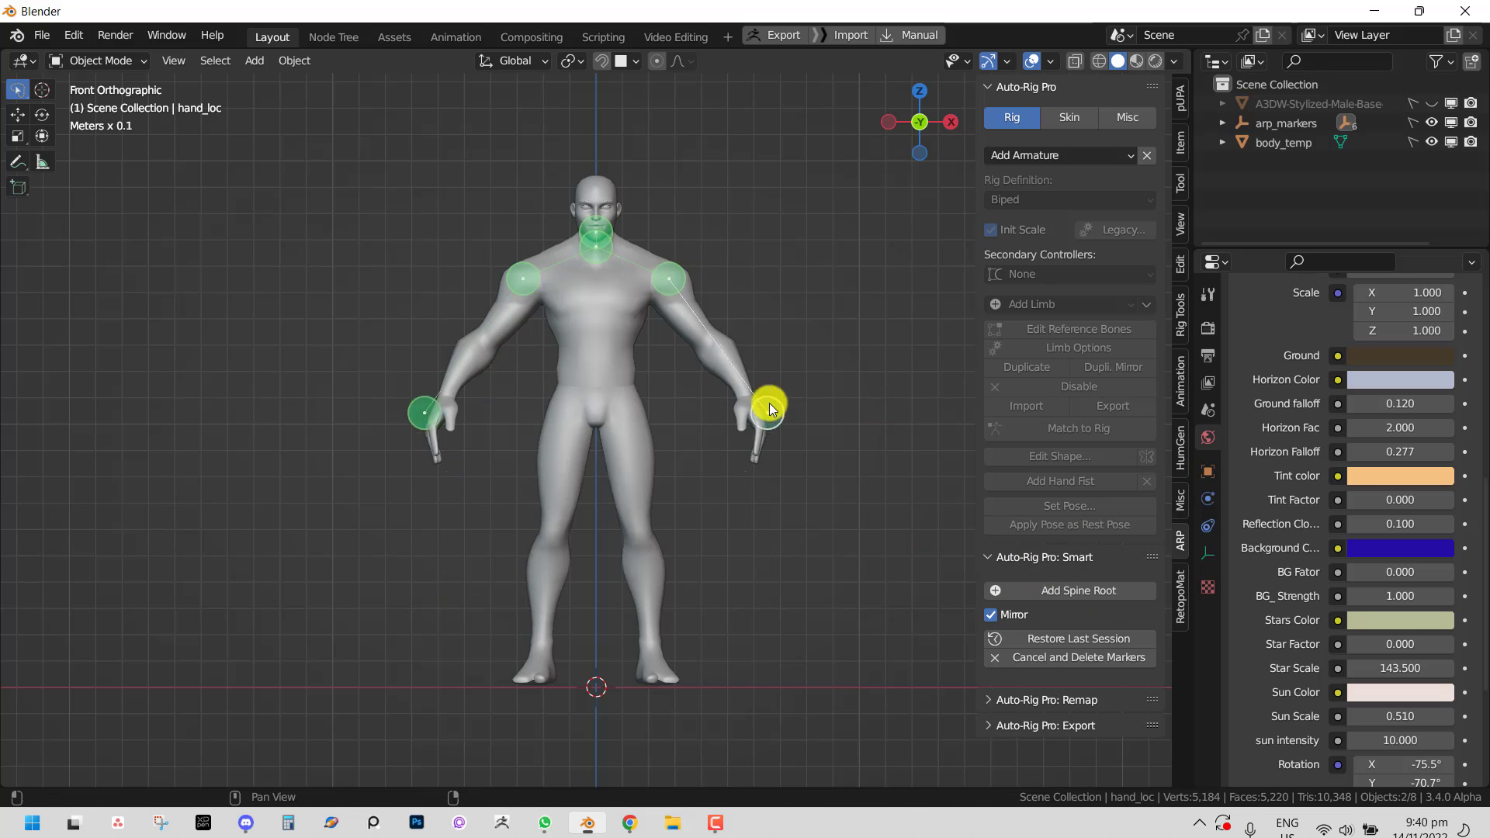
left_click(747, 397)
left_click(1064, 590)
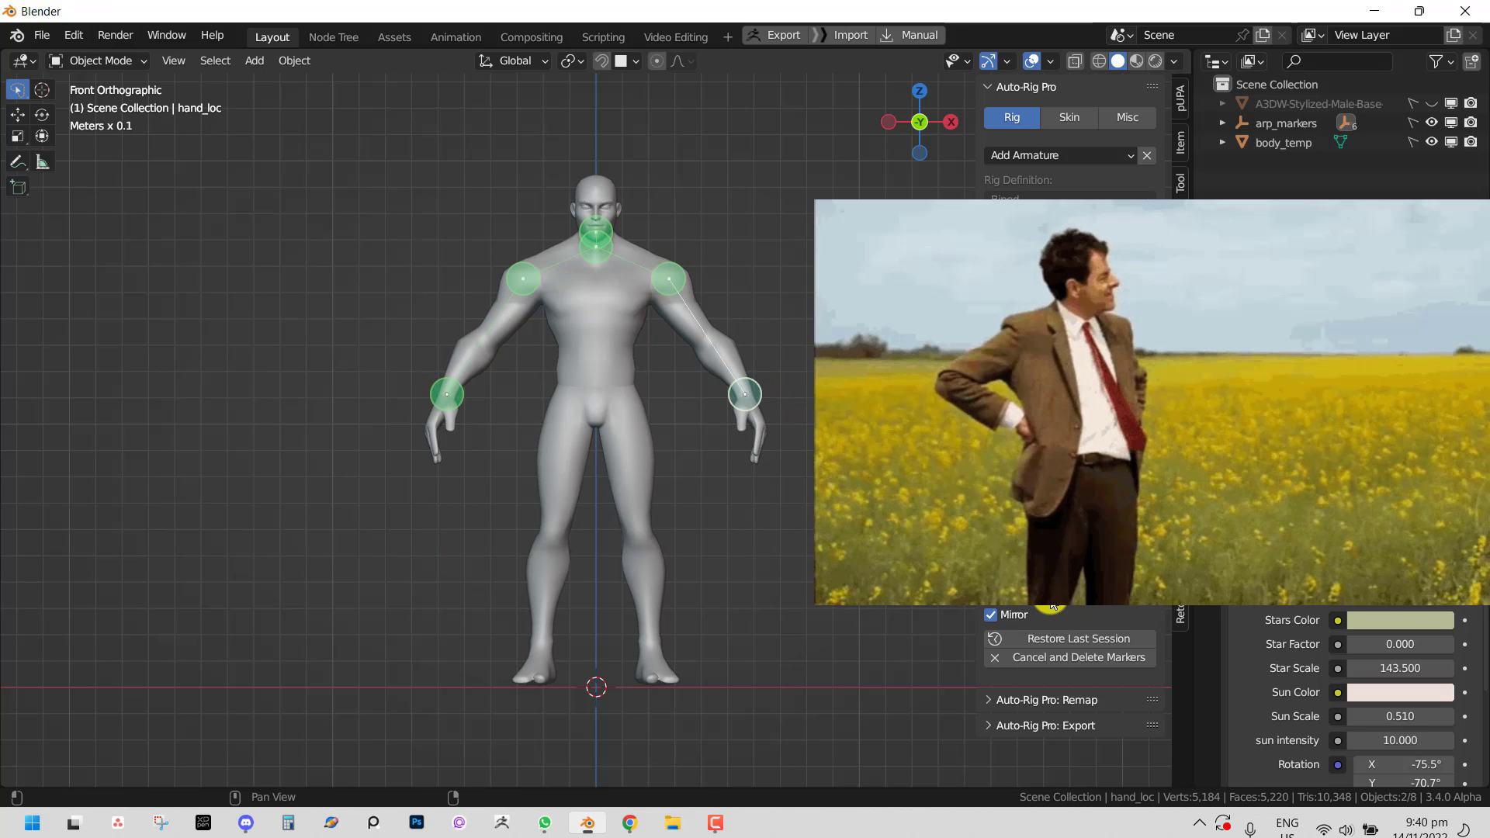
left_click(594, 411)
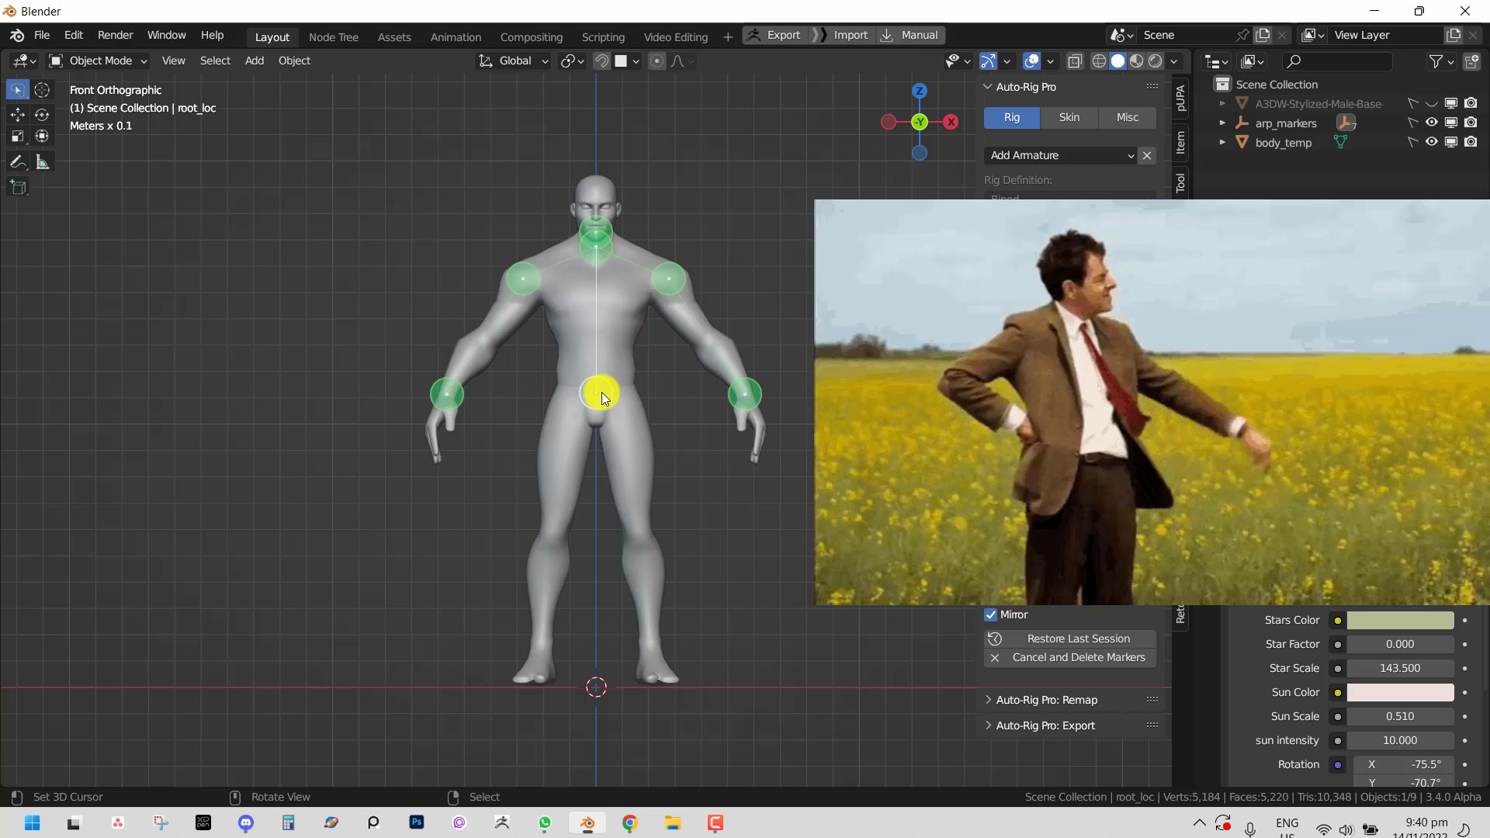
left_click(1064, 590)
left_click(767, 588)
mouse_move(767, 588)
left_mouse_down()
mouse_move(652, 516)
mouse_move(650, 649)
left_mouse_up()
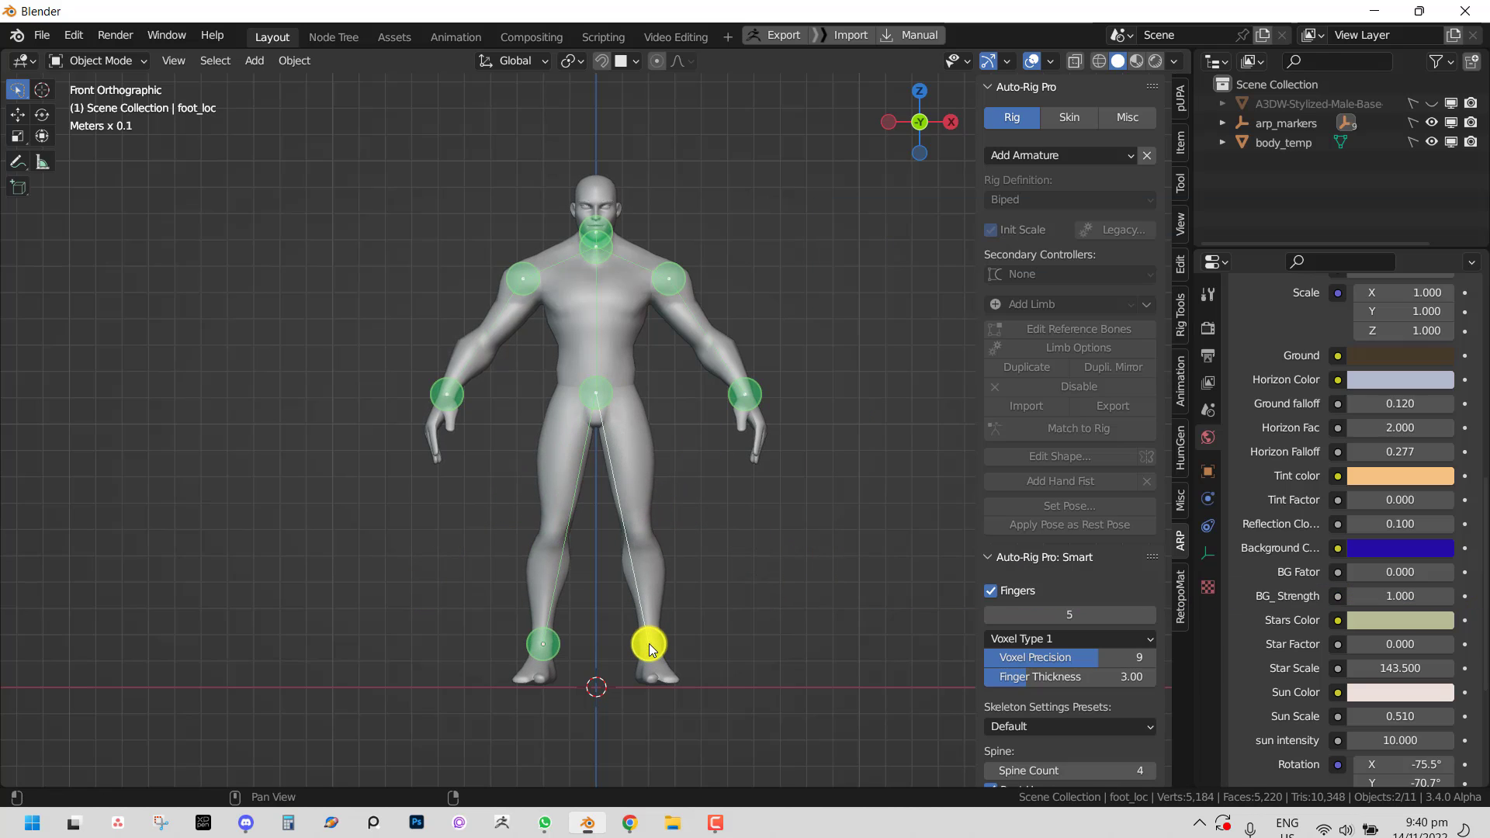
- Generate the reference bones from the placed markers, with fingers enabled and set to 5
middle_click_drag(707, 557, 738, 594)
key("KP_1")
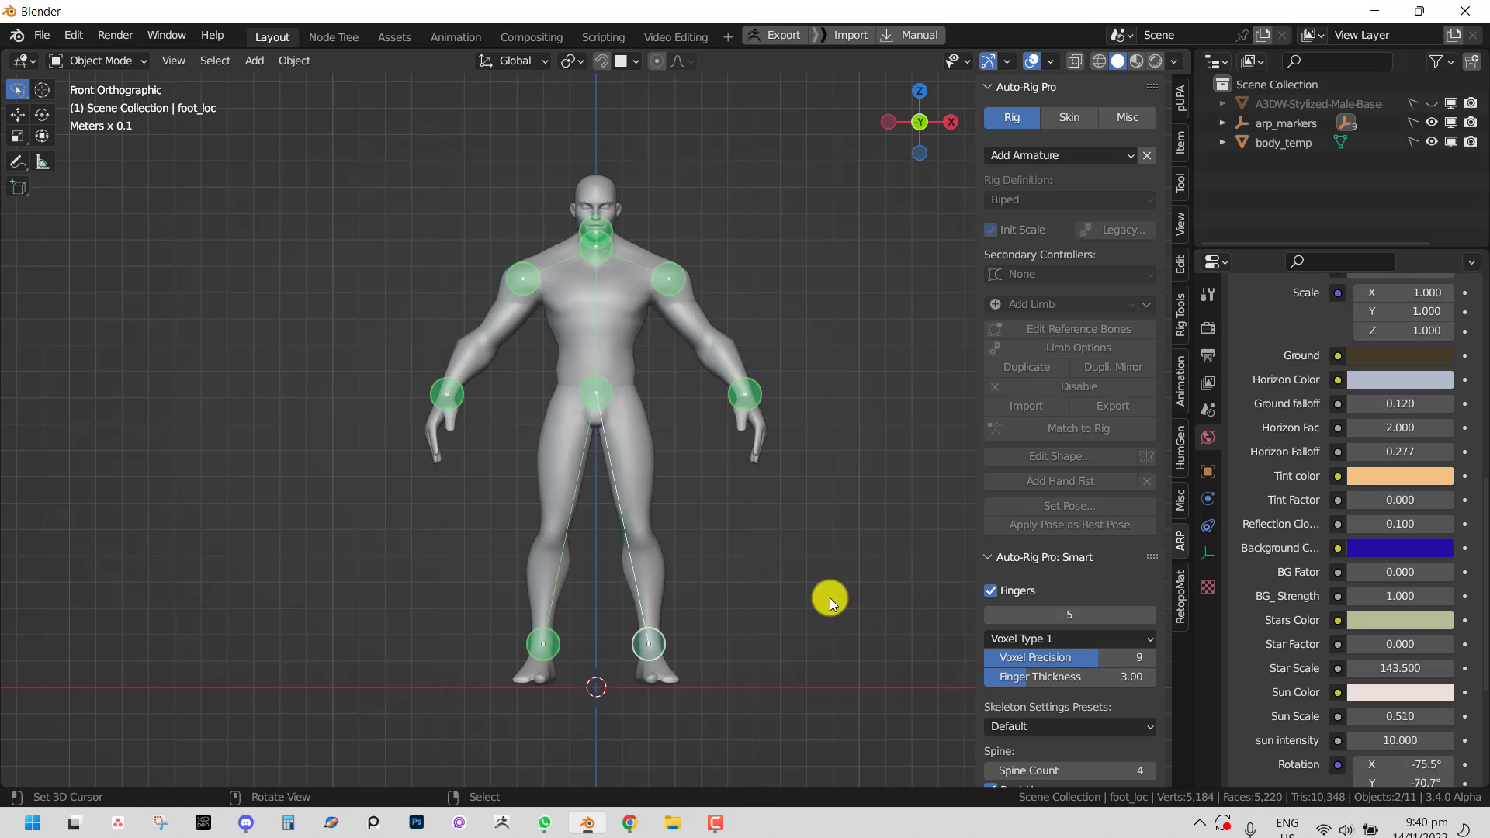
scroll(1114, 607, "down", 8)
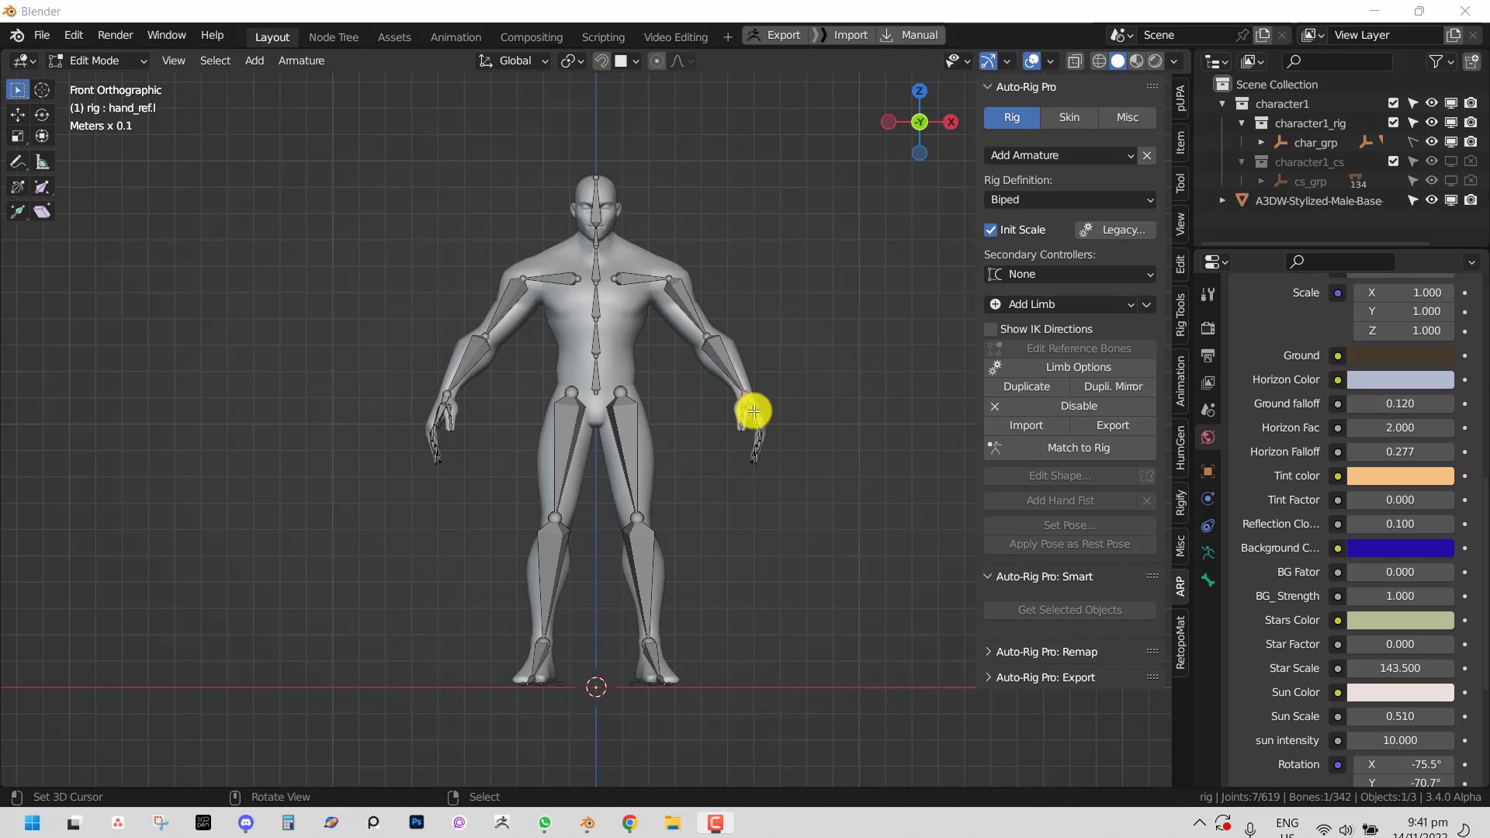
- Adjust the knee joint of the reference bones in side view
middle_click_drag(755, 409, 678, 409)
scroll(601, 554, "up", 2)
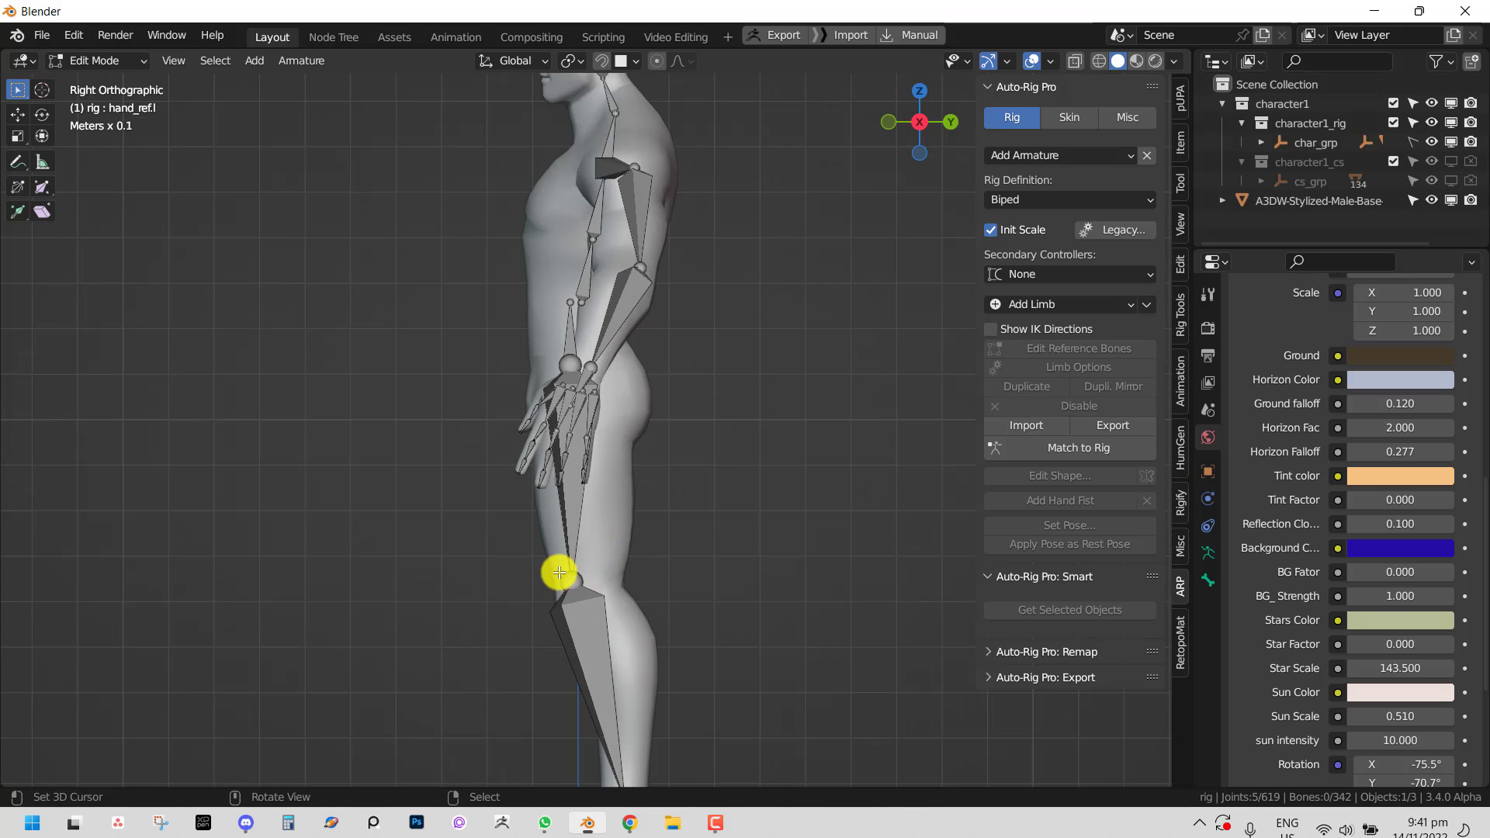
left_click_drag(574, 578, 659, 427)
- Leave Edit Mode and generate the control rig from the reference bones with Match to Rig
key("KP_1")
scroll(664, 377, "up", 1)
middle_click_drag(659, 426, 666, 345)
key("Tab")
key("KP_1")
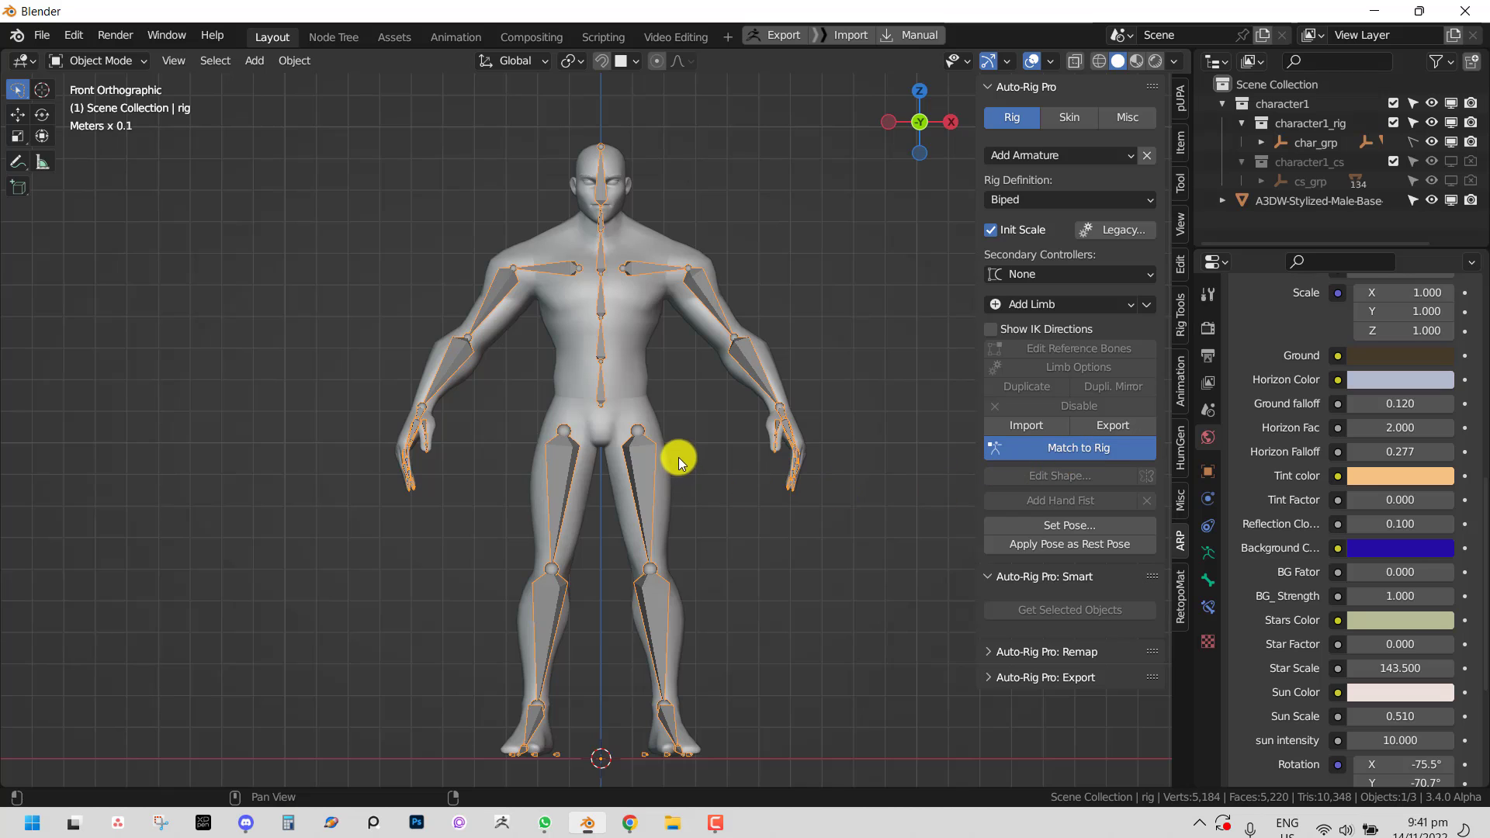
middle_click_drag(683, 450, 671, 402)
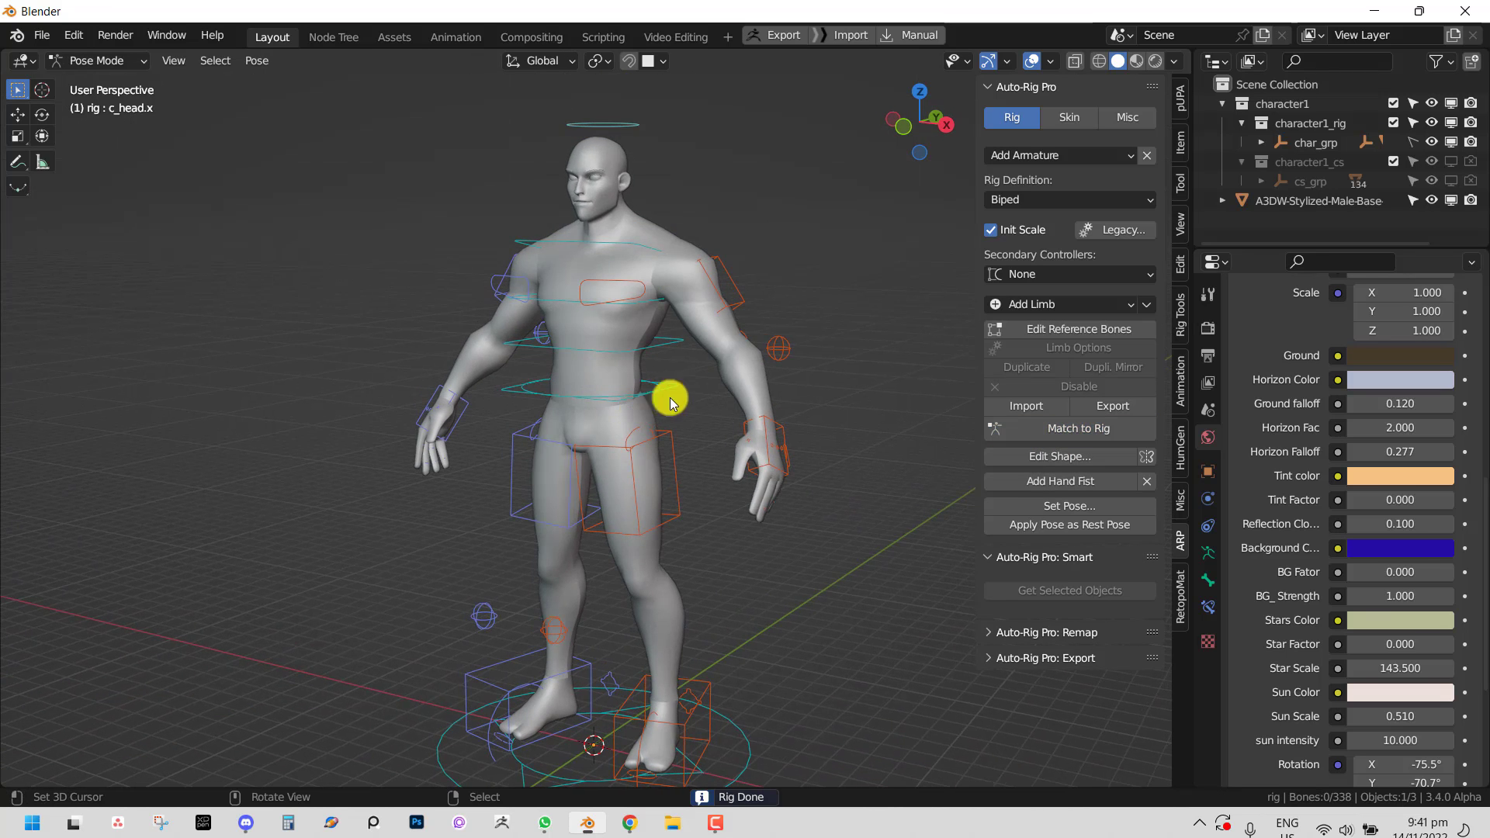
- Select the character mesh together with the rig in Object Mode and bind the mesh using the Heat Maps engine
key("ctrl+Tab")
left_click(734, 317)
left_click(747, 298, "shift")
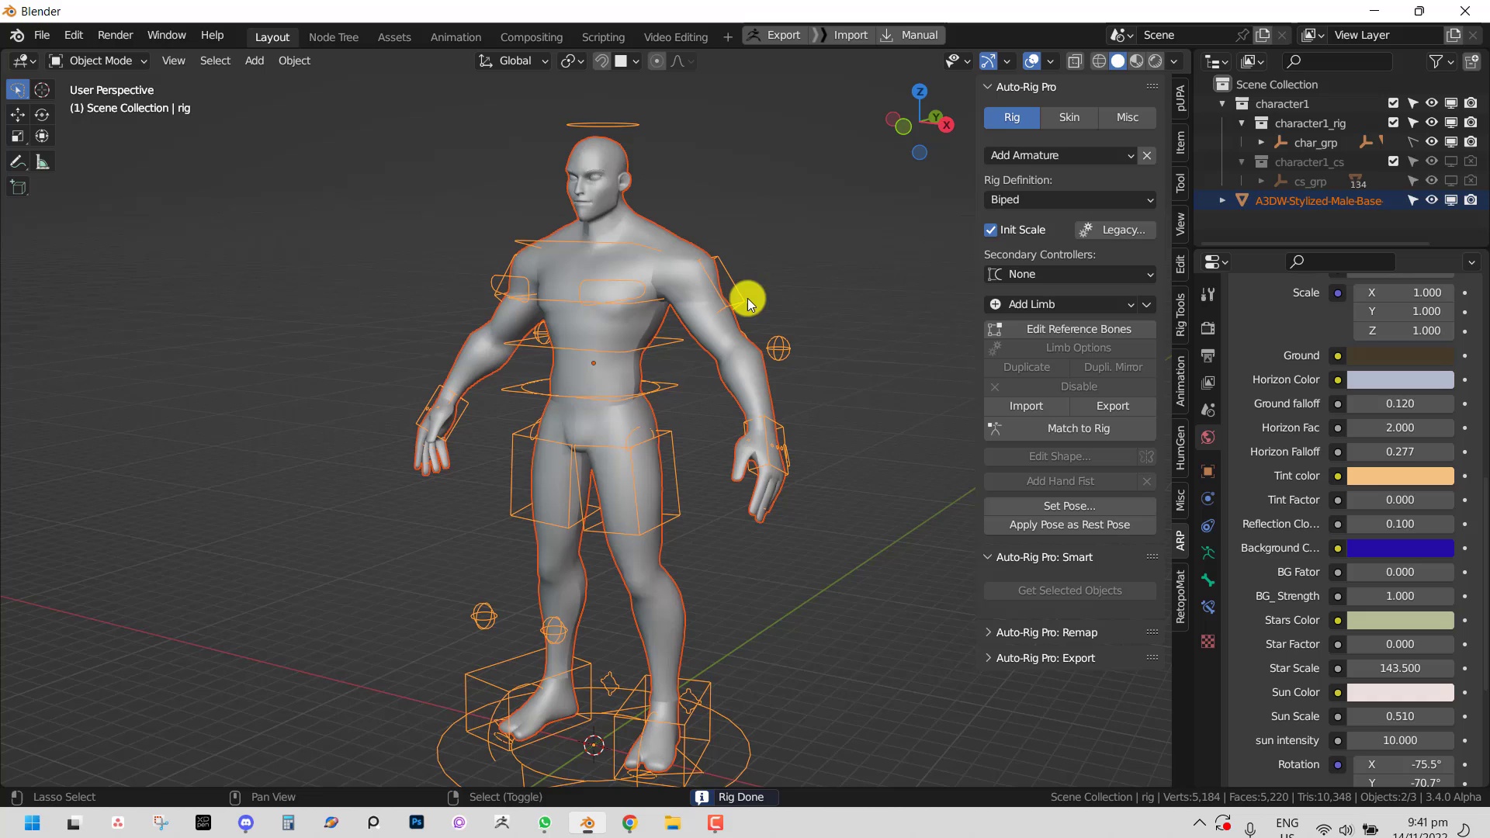
left_click(1070, 118)
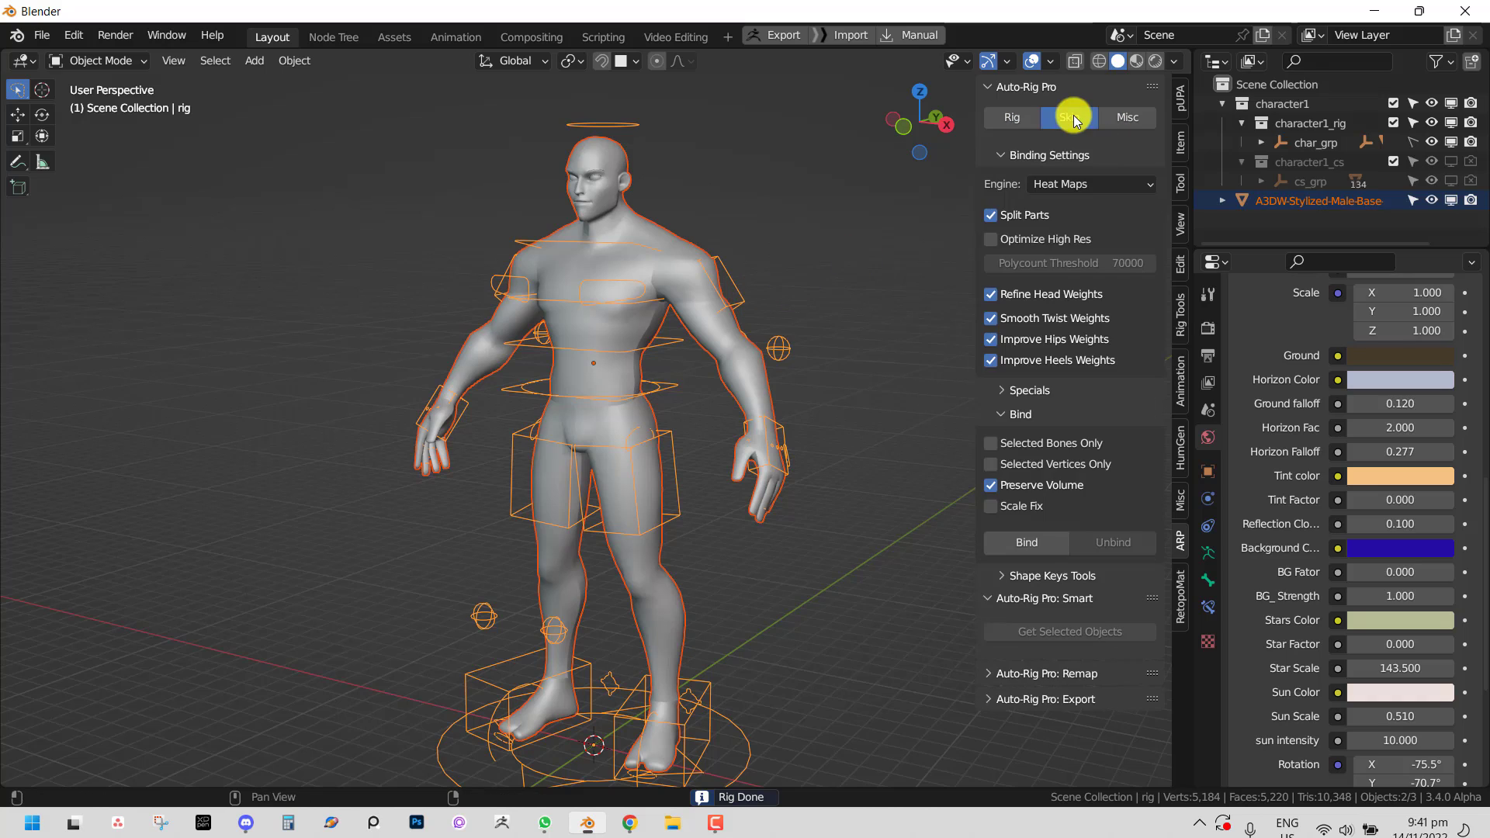
left_click(1034, 542)
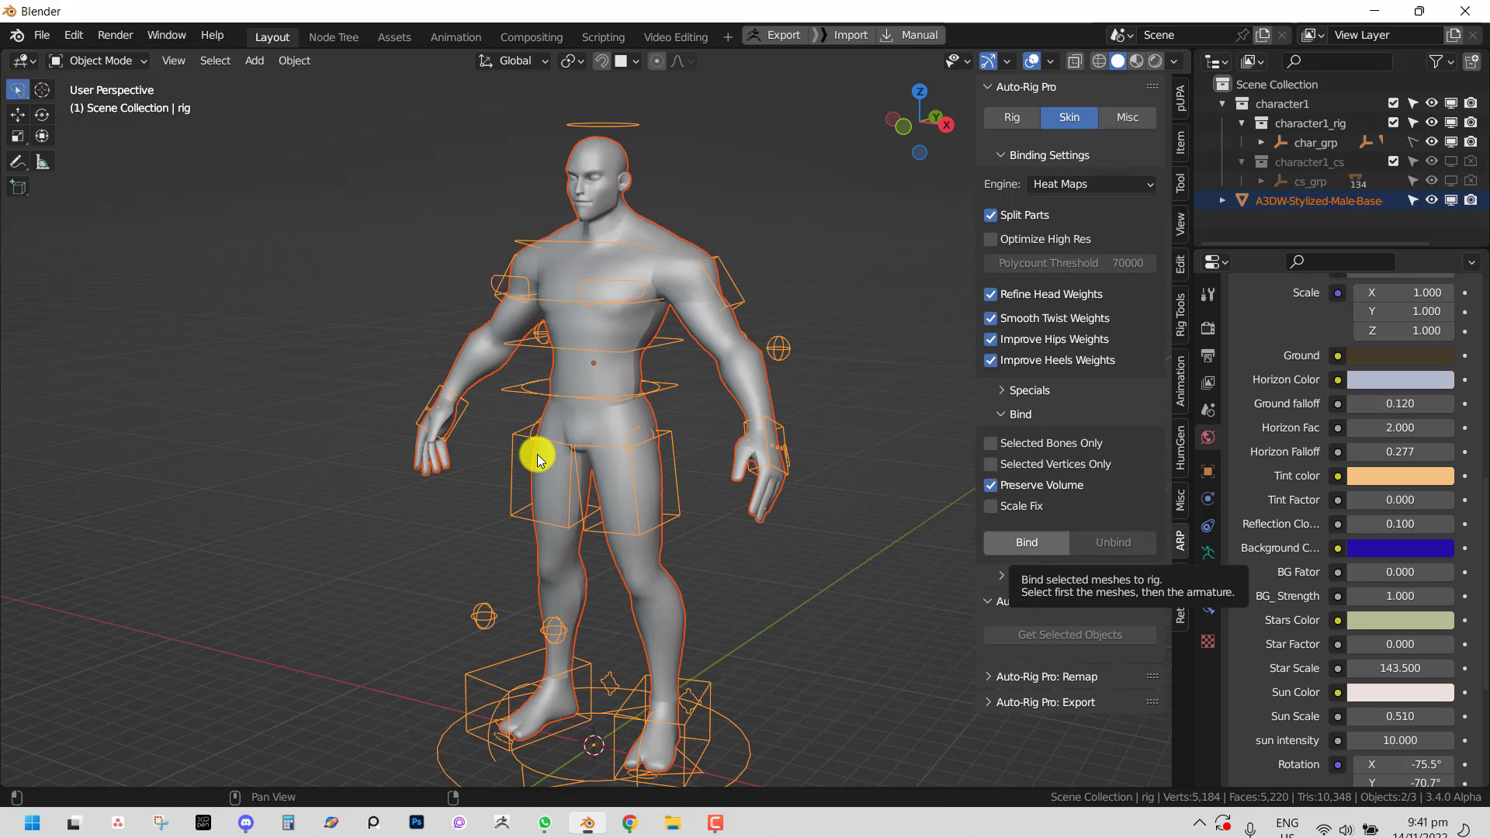
- Raise the left foot IK control in Pose Mode to test how the leg deforms
middle_click_drag(749, 406, 720, 435)
key("ctrl+Tab")
left_click(686, 707)
key("g")
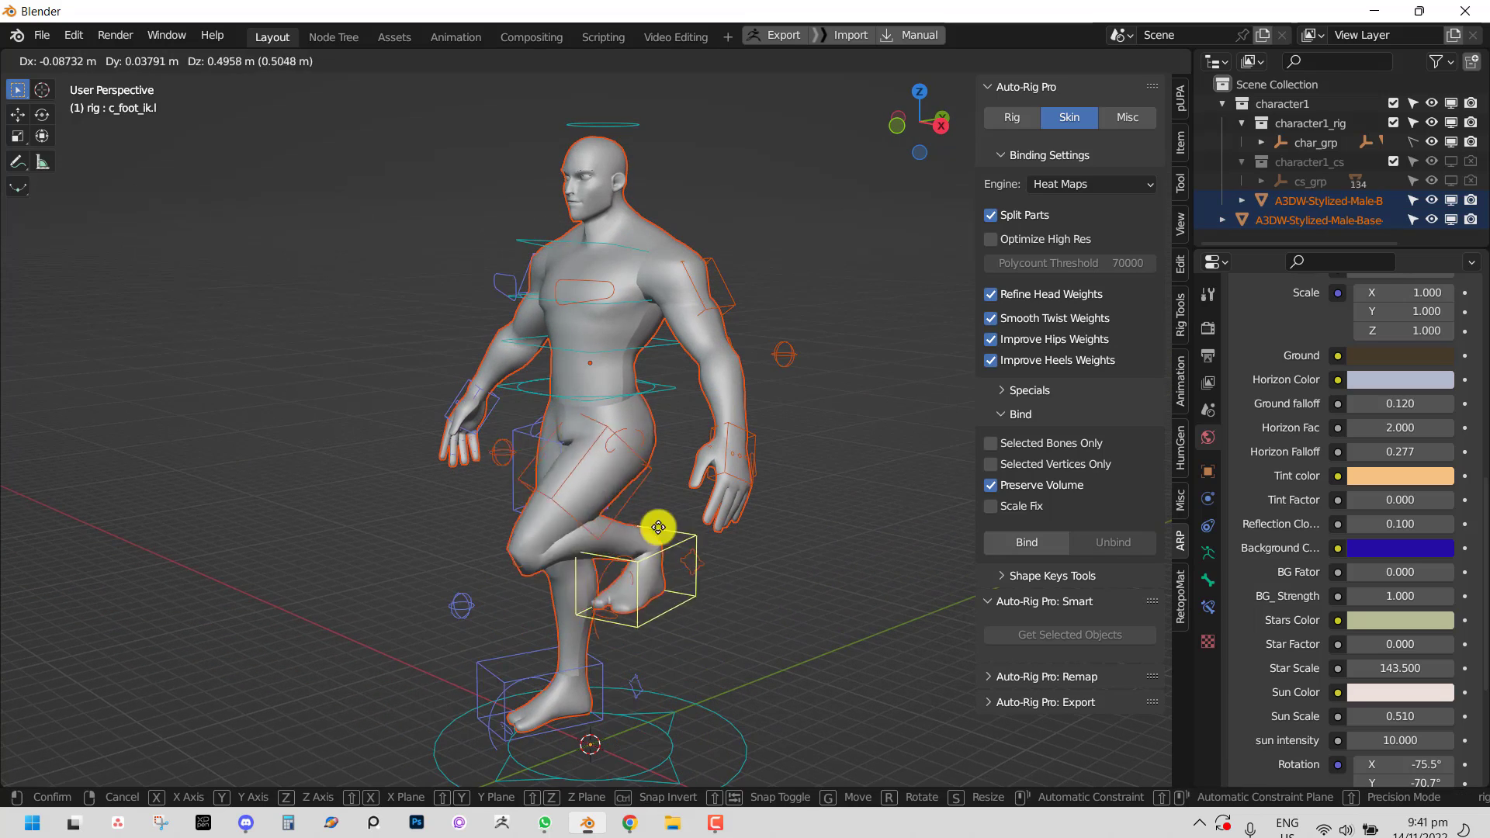
left_click(689, 597)
middle_click_drag(689, 594, 795, 576)
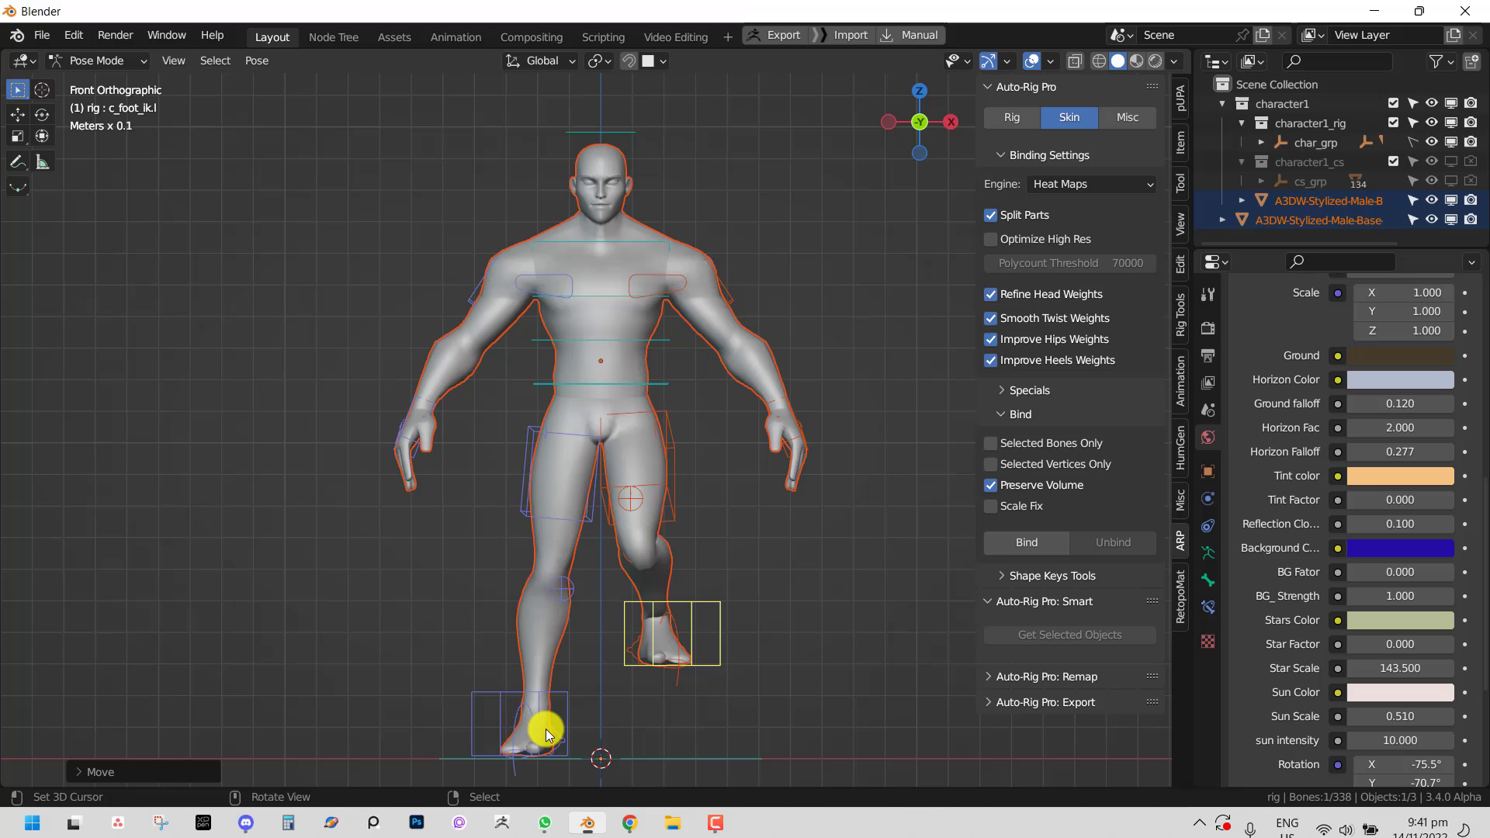
- Raise the right foot IK control to test the other leg, and clear the location of all bones
left_click(563, 707)
key("g")
left_click(578, 524)
key("a")
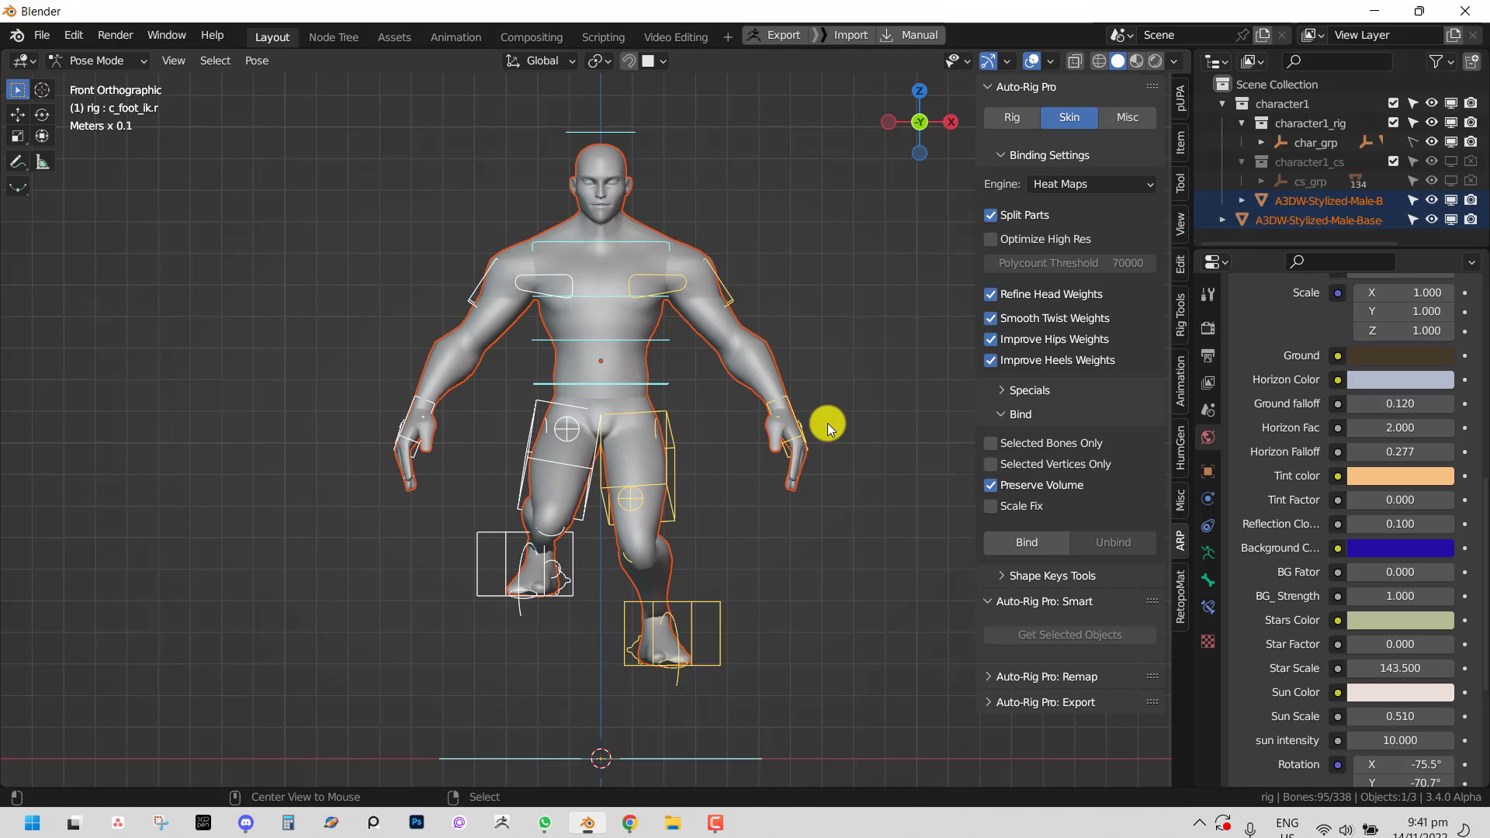
key("alt+g")
- Rotate the left upper-arm control from the front and from the side to test the shoulder deformation
left_click(726, 301)
key("r")
left_click(832, 275)
middle_click_drag(792, 373, 671, 425)
key("r")
left_click(708, 407)
- Move the left hand IK control in front of the body and rotate it, and clear all bones' rotation and location
left_click(709, 493)
key("g")
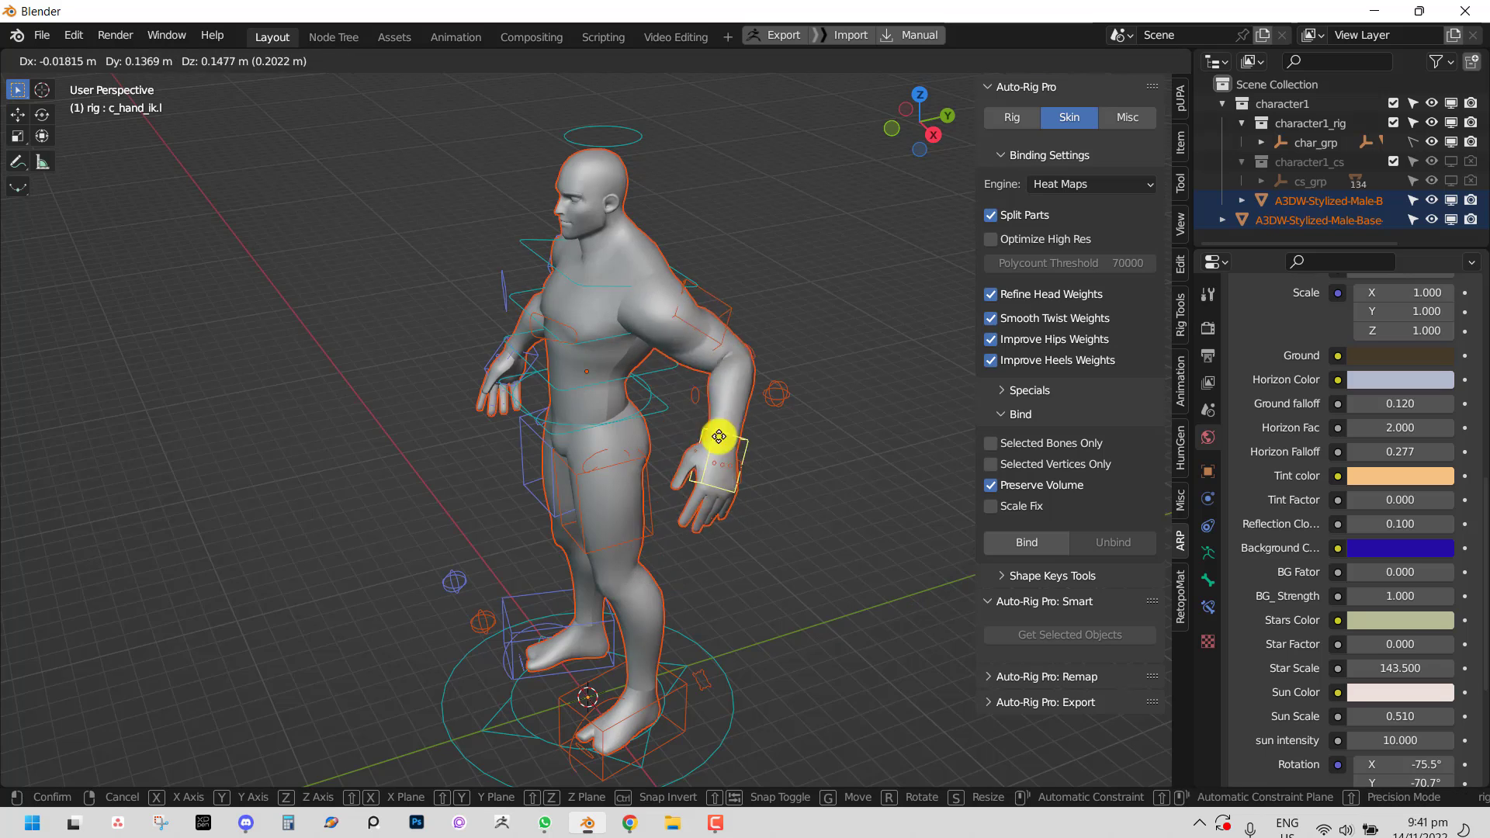
left_click(604, 375)
key("r")
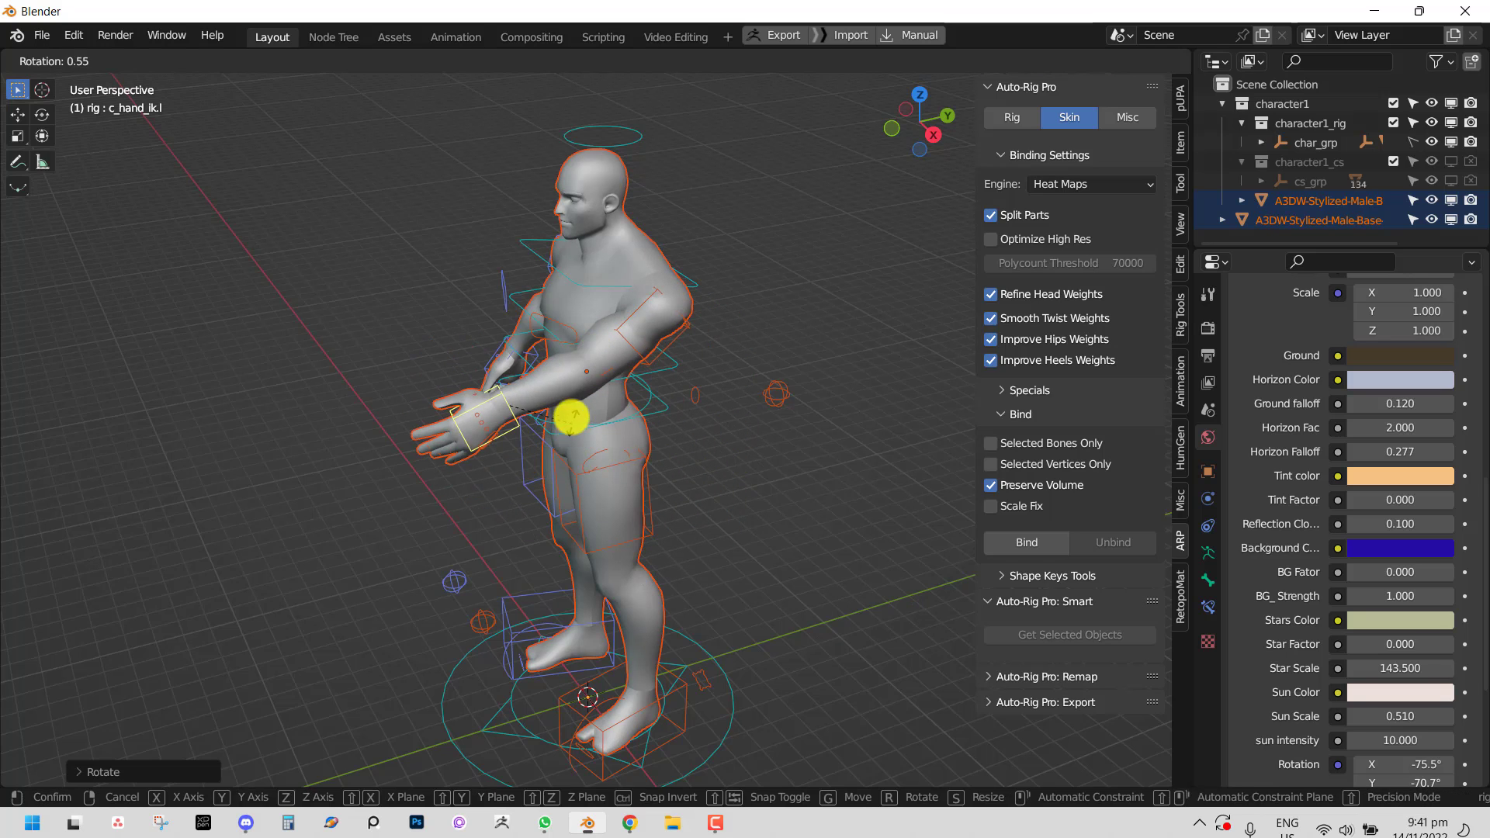
key("r")
left_click(598, 424)
middle_click_drag(598, 424, 664, 371)
key("a")
key("alt+r")
key("alt+g")
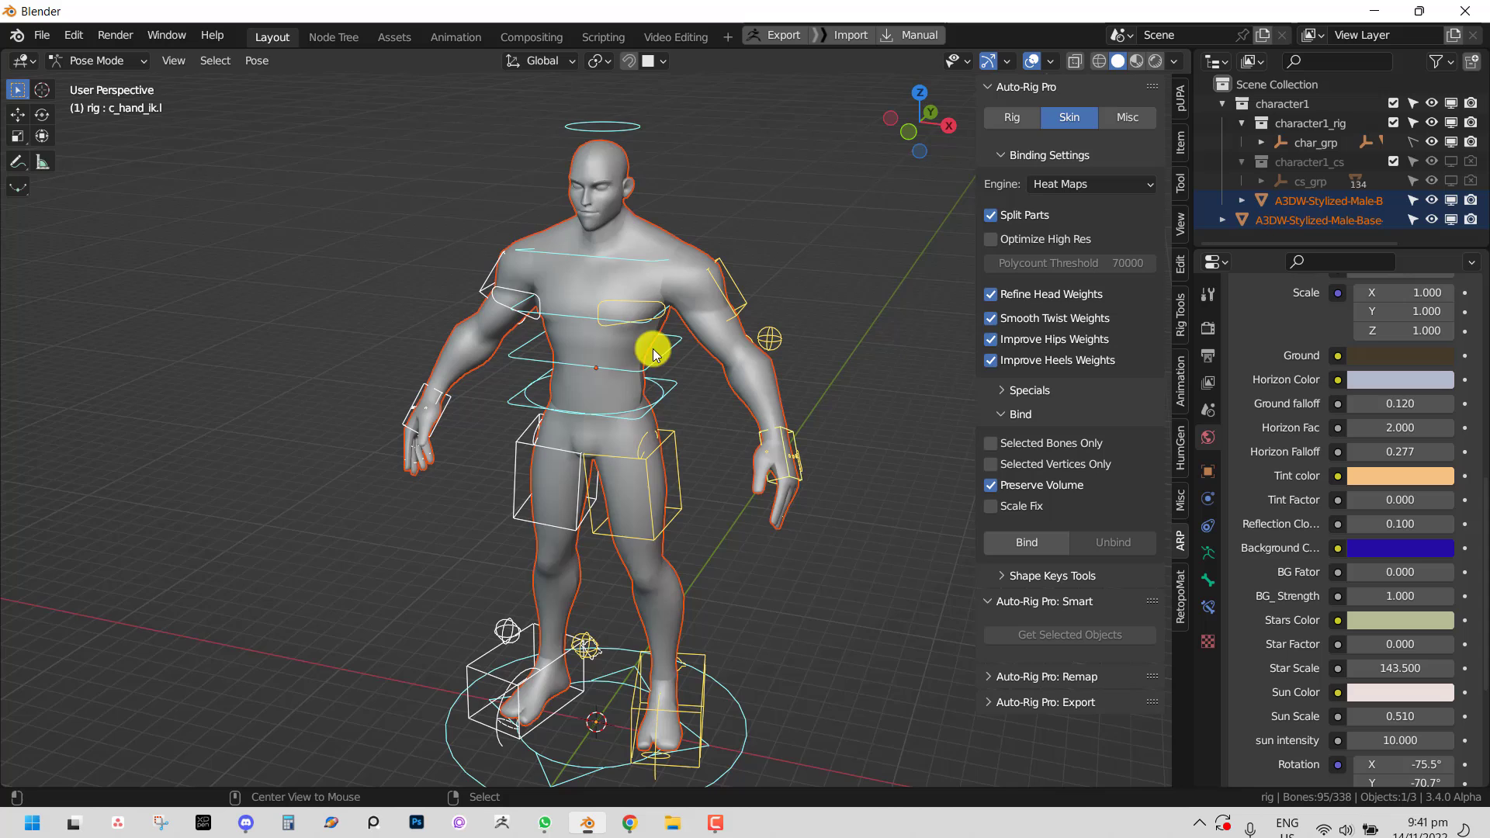
- Try rotating the head control in front view
key("KP_1")
right_click(627, 137)
key("r")
right_click(586, 143)
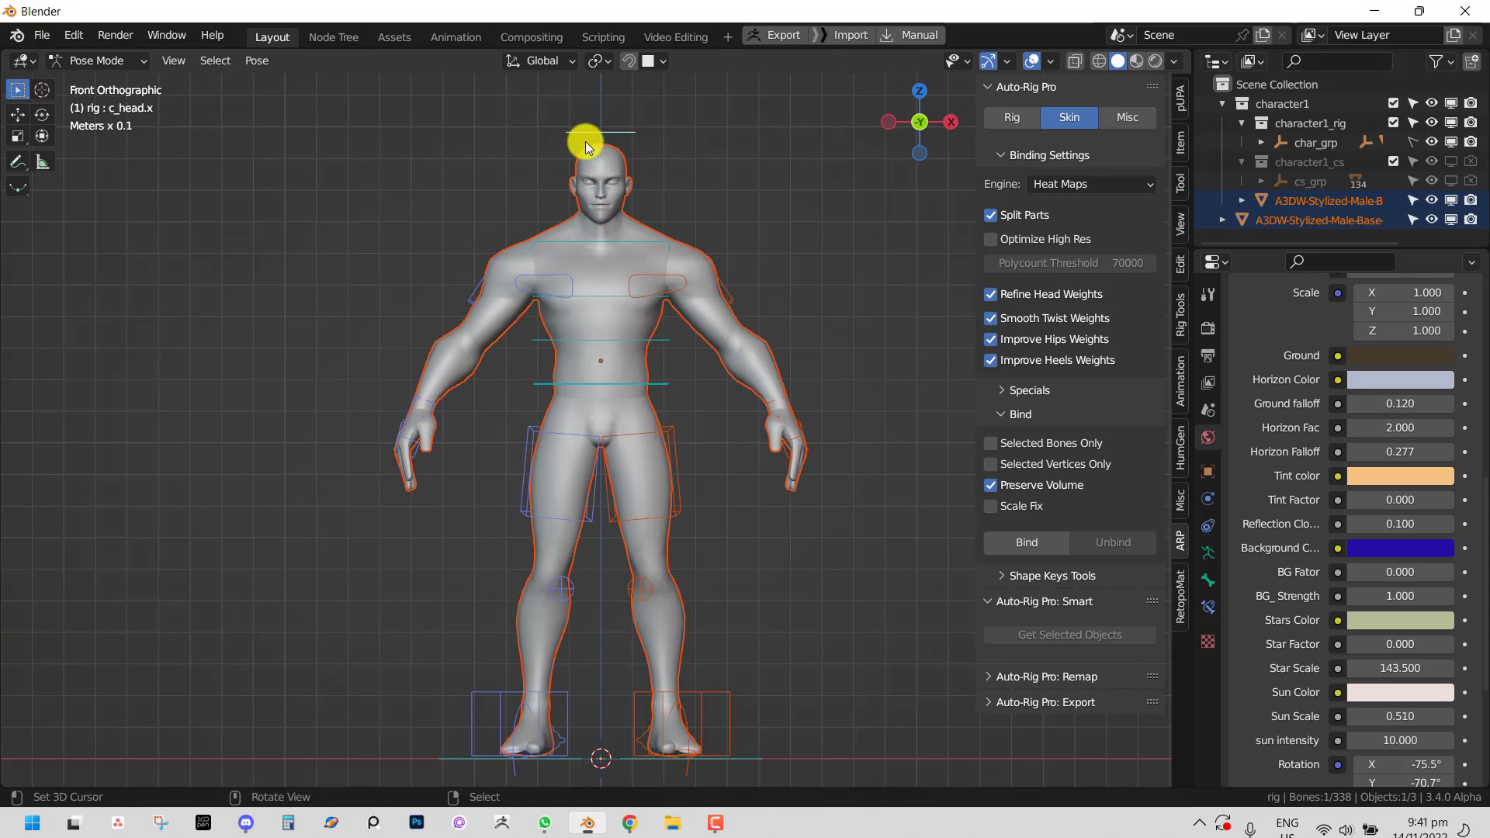
- Open pUPA's animation tools and set the rig target to Auto Rig Pro_Vr2
left_click(1180, 100)
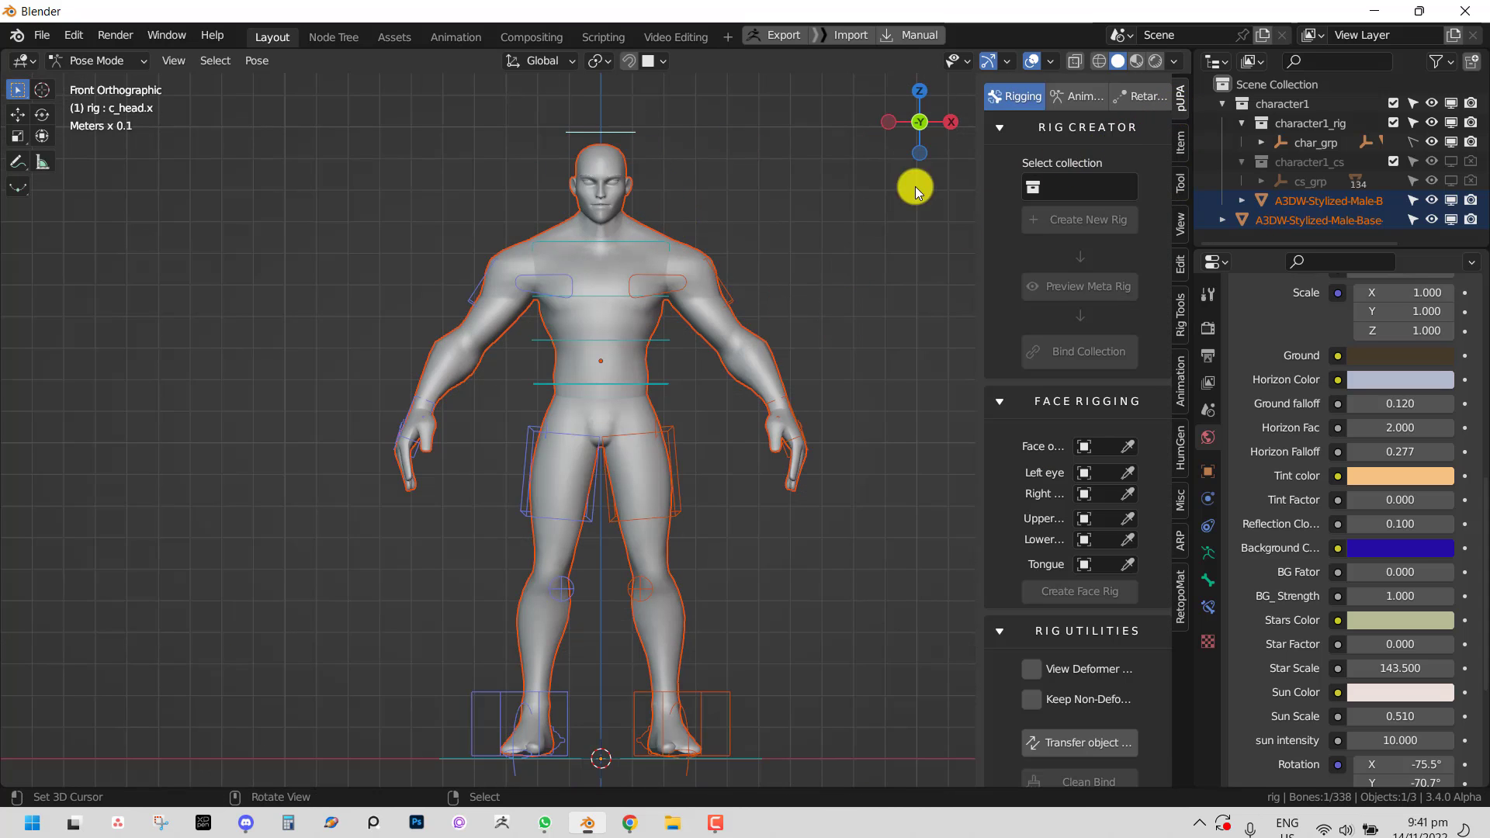
left_click(1079, 96)
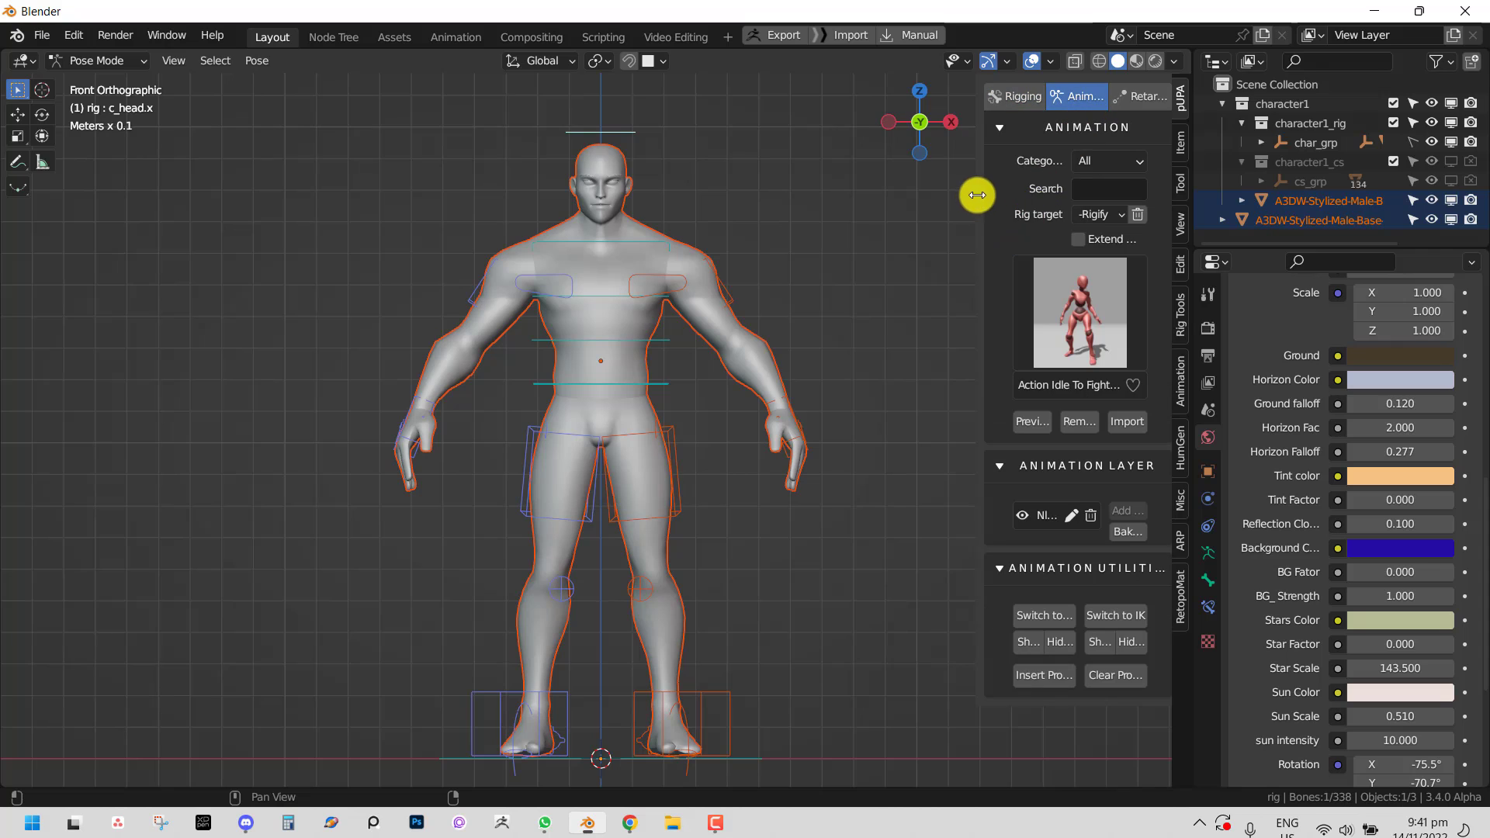
left_click_drag(975, 194, 929, 190)
left_click(1094, 213)
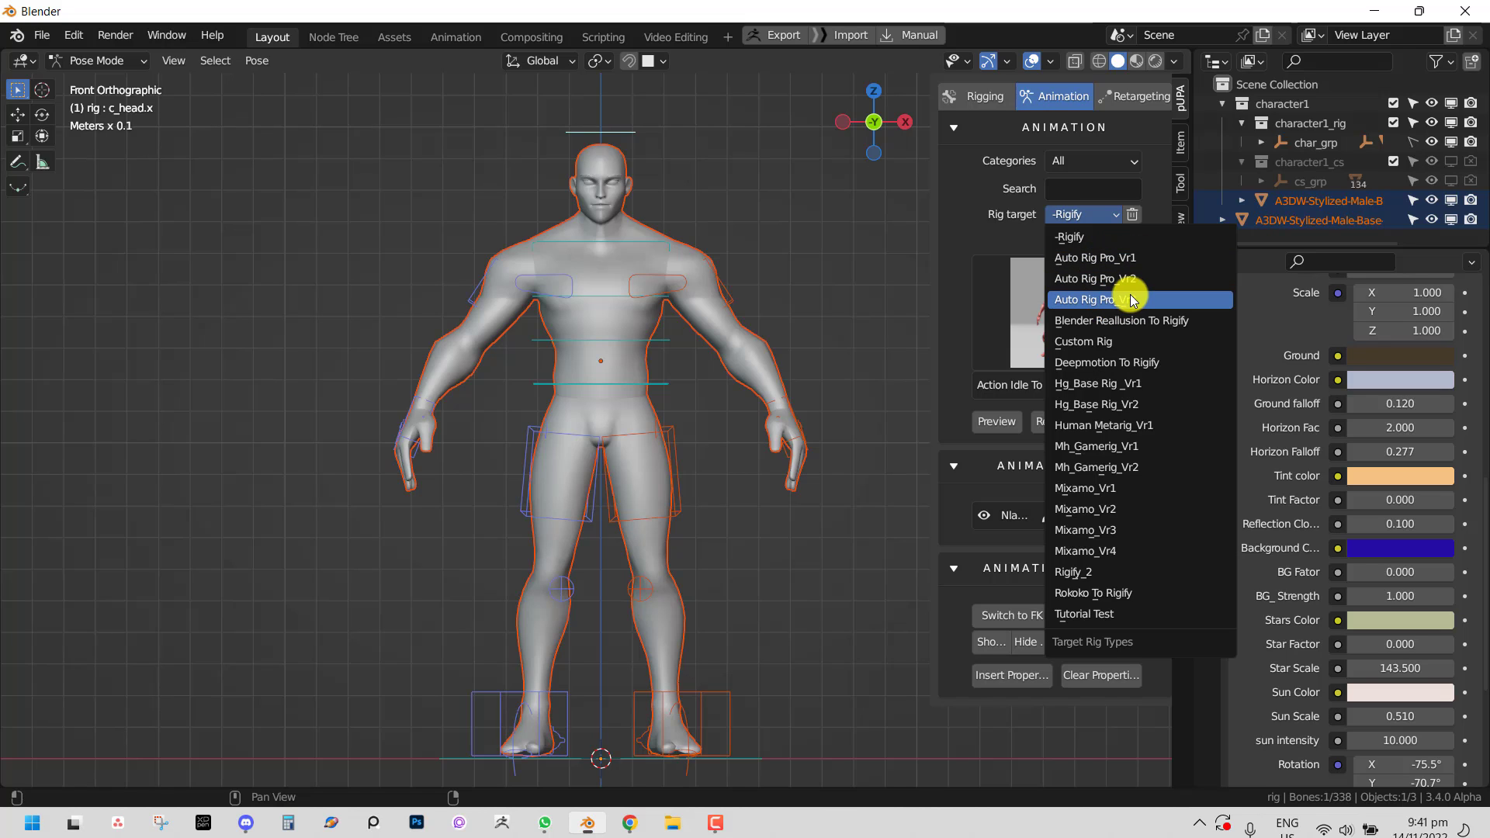
middle_click_drag(875, 333, 824, 352)
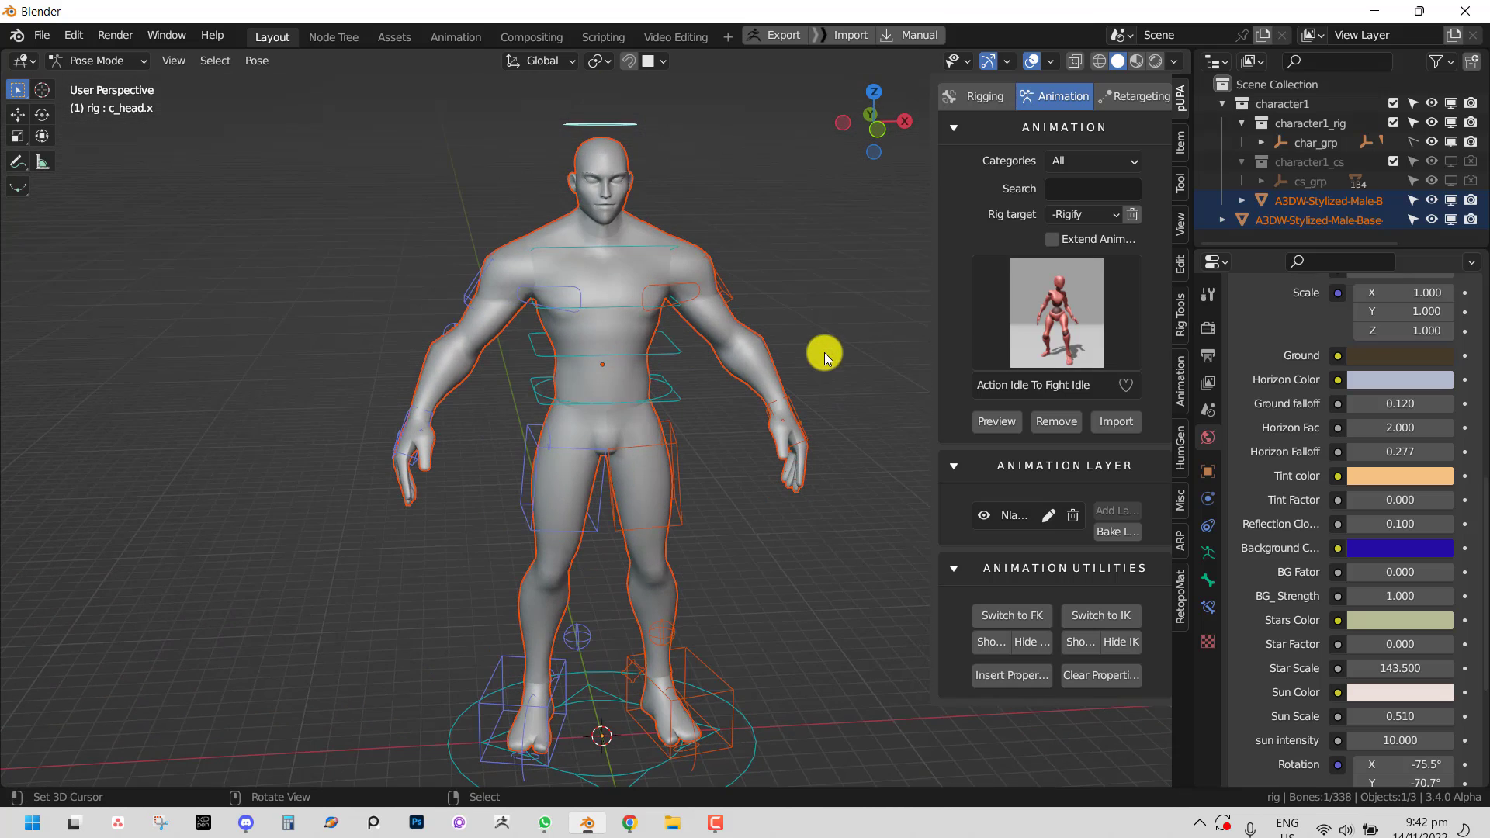
left_click(1072, 209)
left_click(1121, 282)
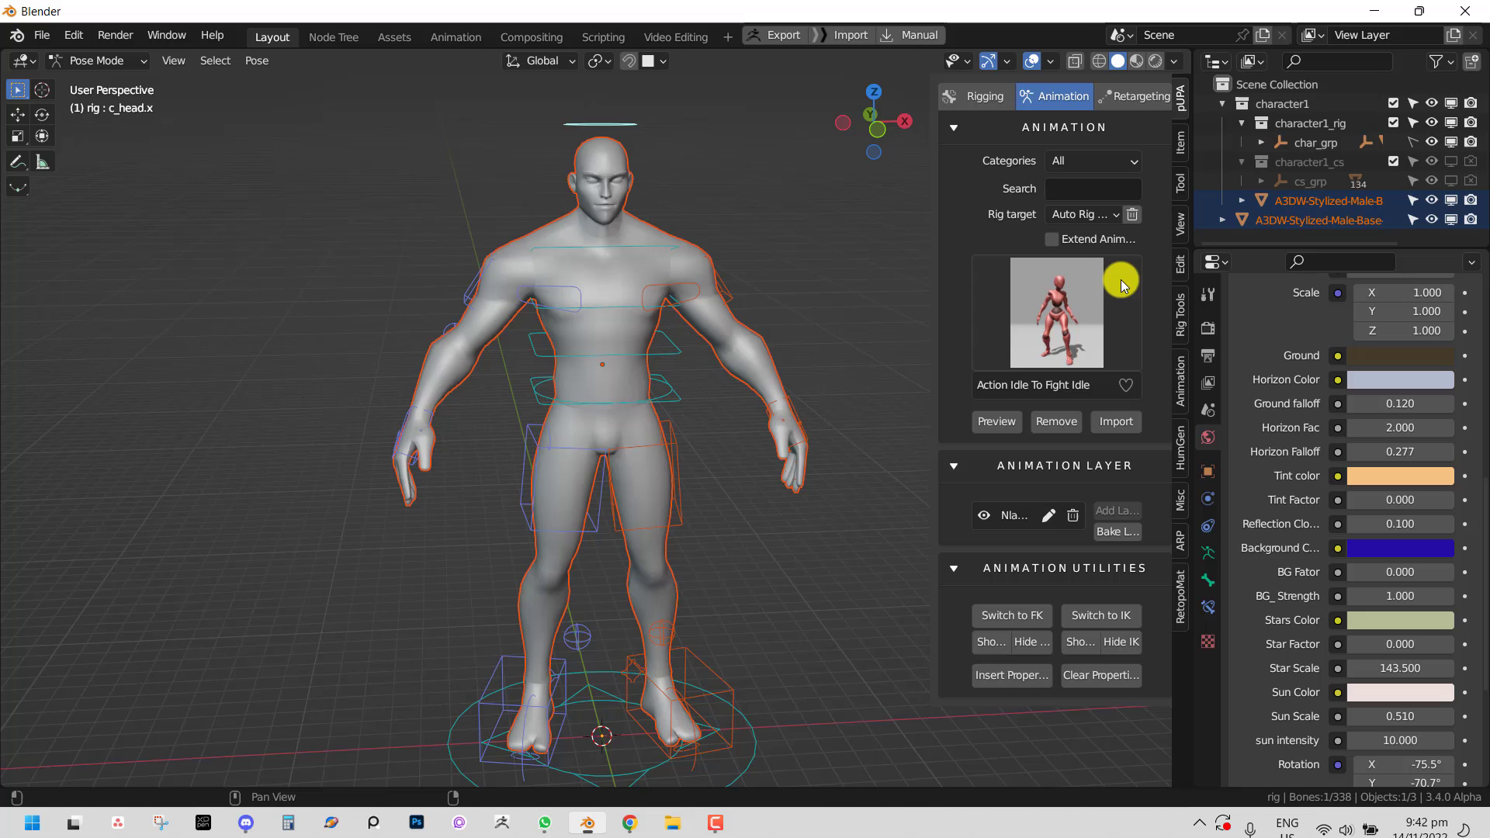
- Preview the Action Idle To Fight Idle animation on the character from several angles and stop the playback
middle_click_drag(723, 420, 683, 372)
right_click(682, 358)
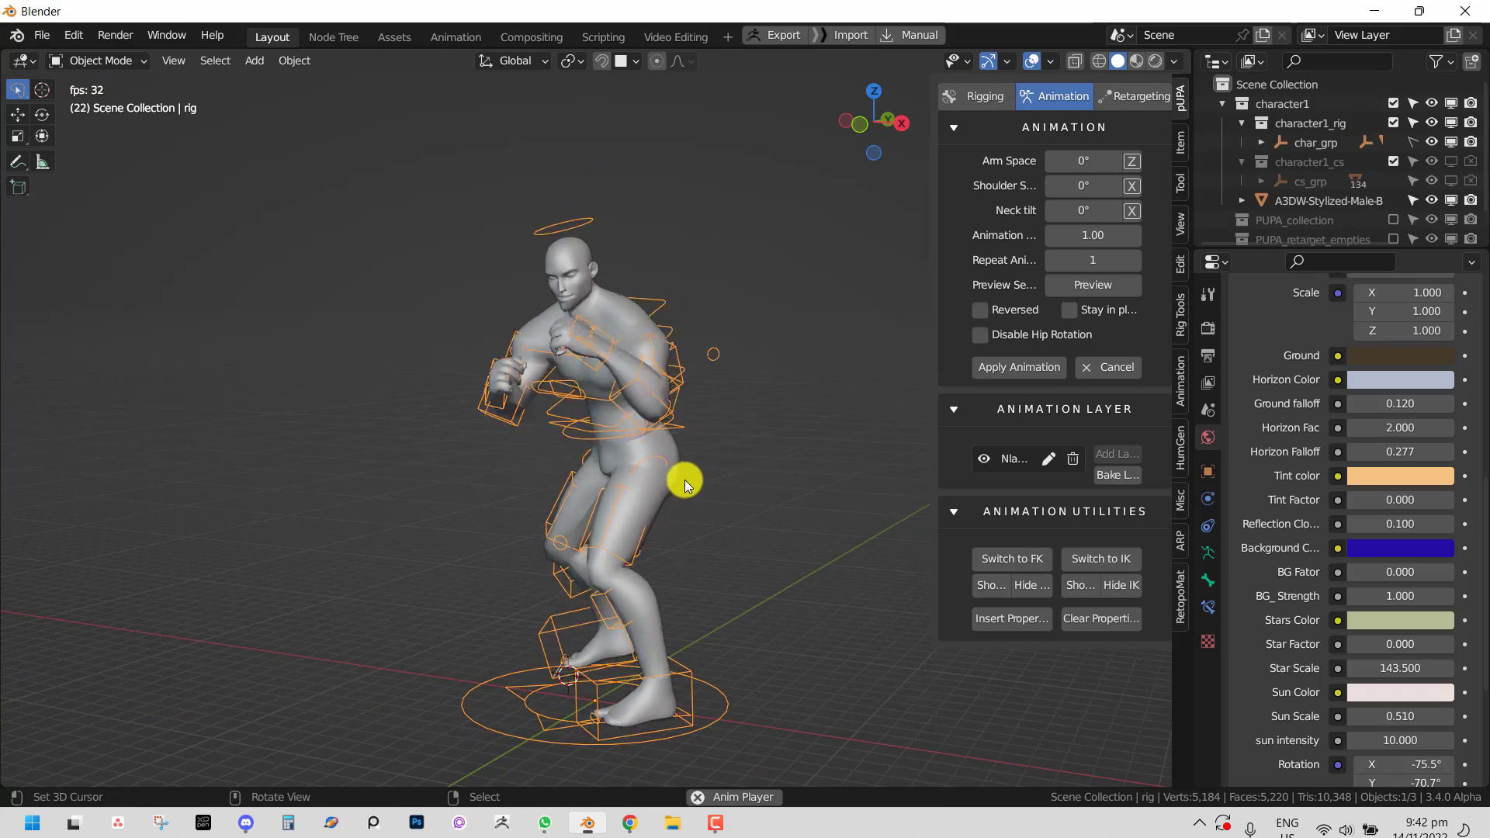
middle_click_drag(624, 558, 782, 570)
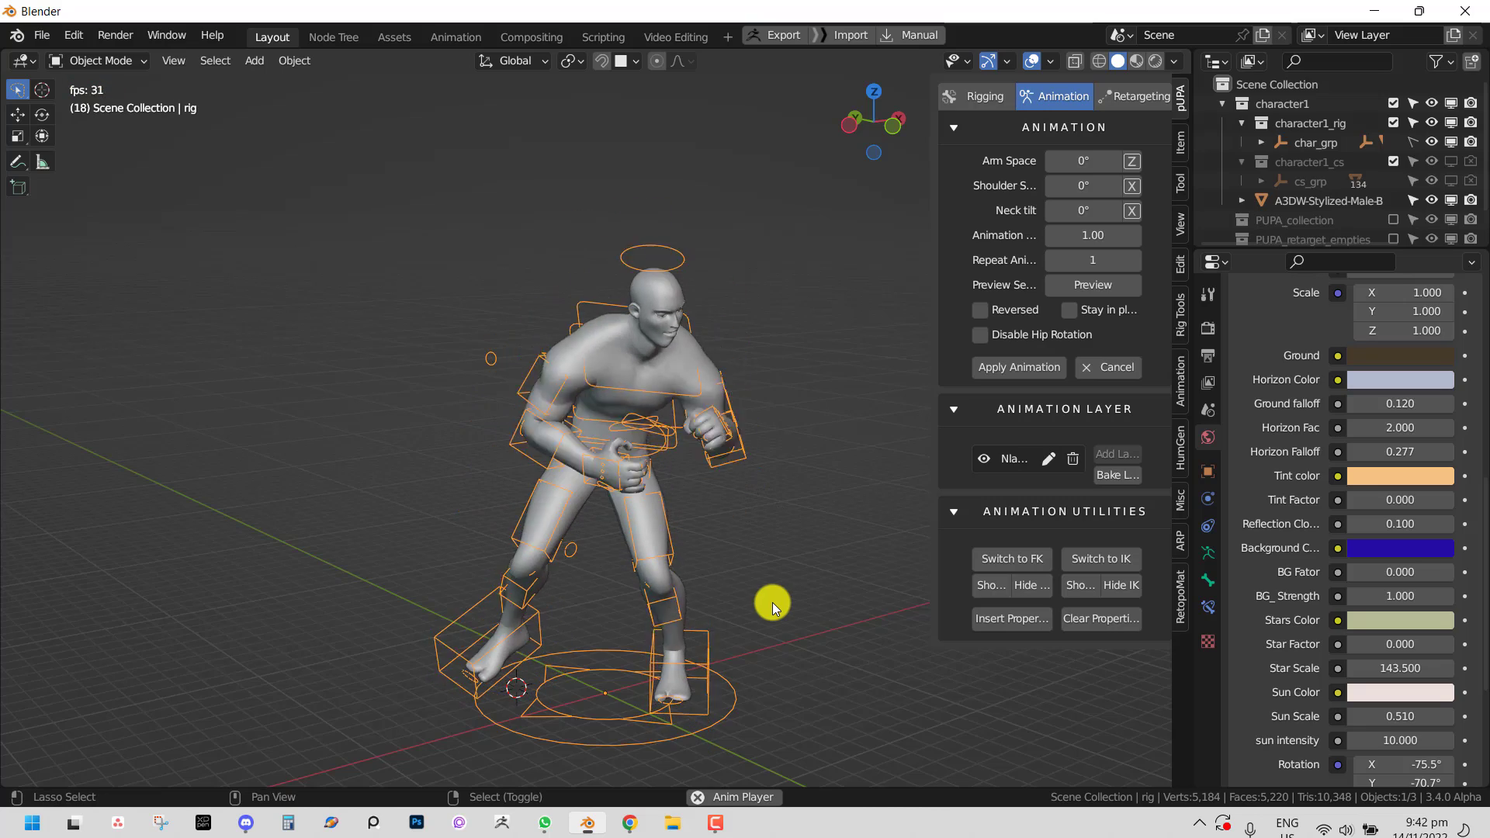
key("space")
middle_click_drag(770, 603, 564, 604)
scroll(565, 606, "up", 1)
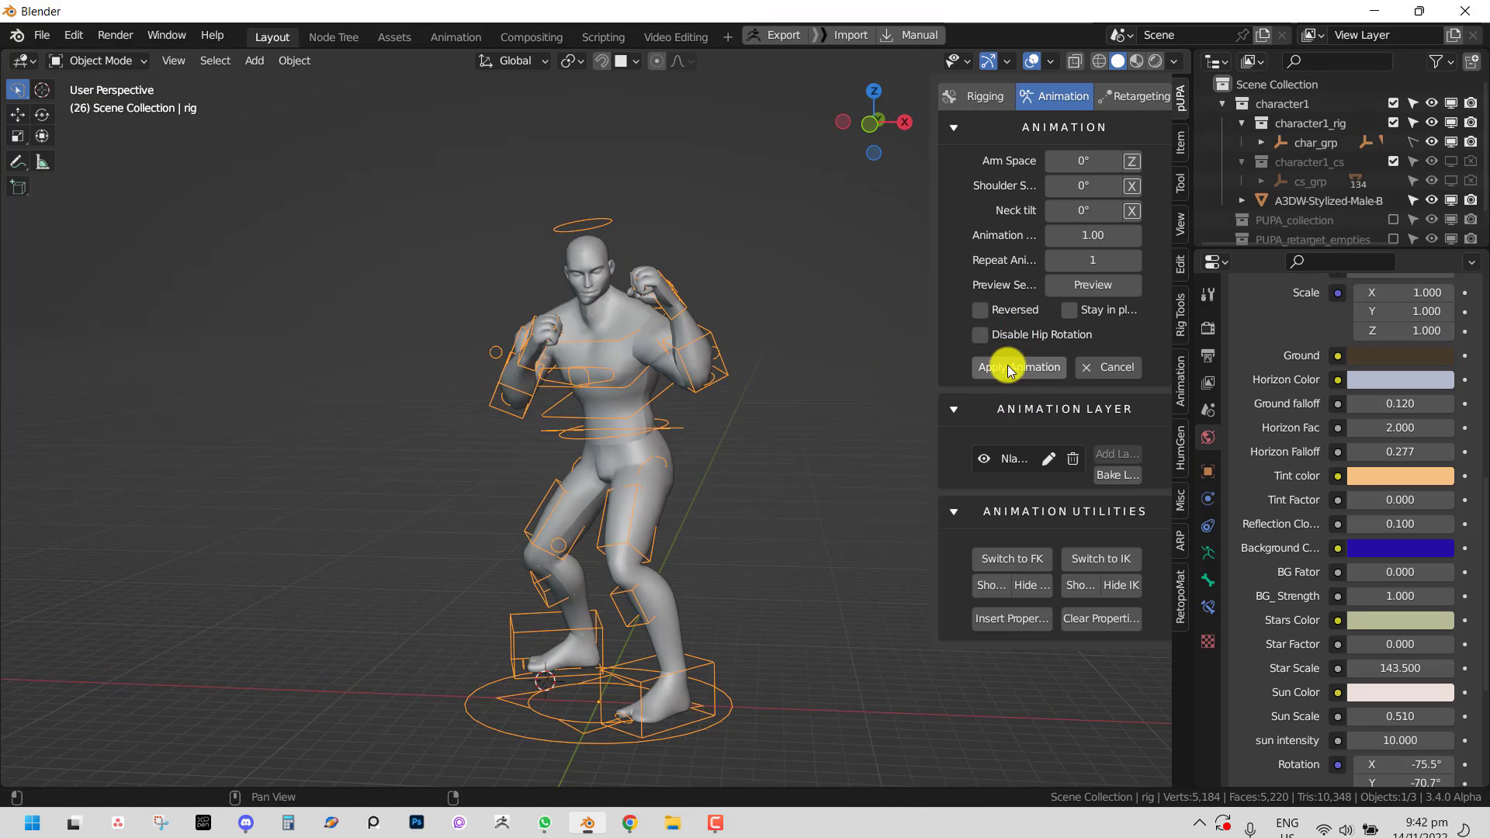
- Apply the previewed fight-idle animation to the rig, and remove it after checking its playback
left_click(1019, 367)
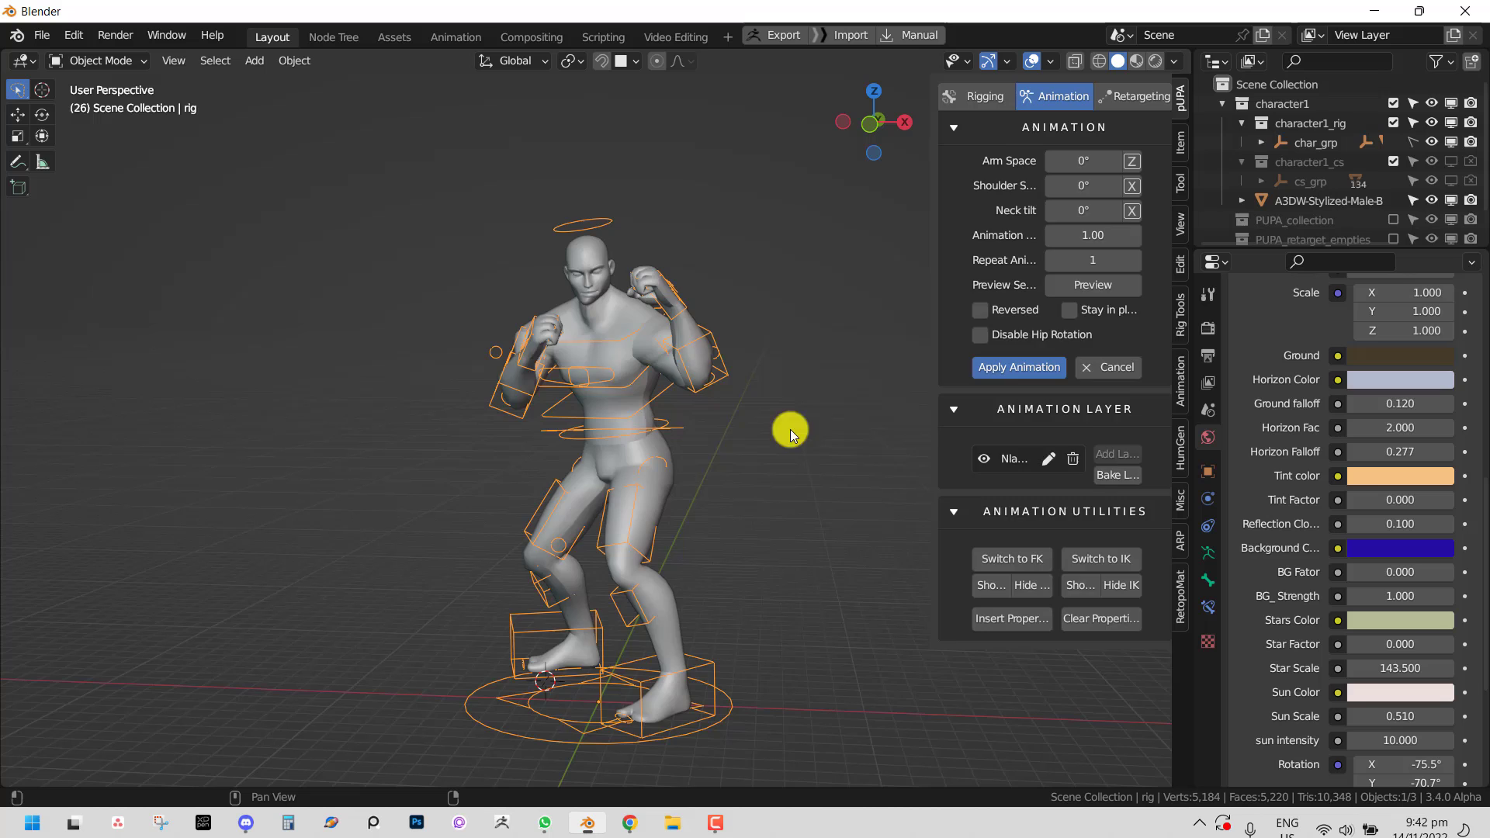
middle_click_drag(729, 453, 788, 459)
key("space")
key("space")
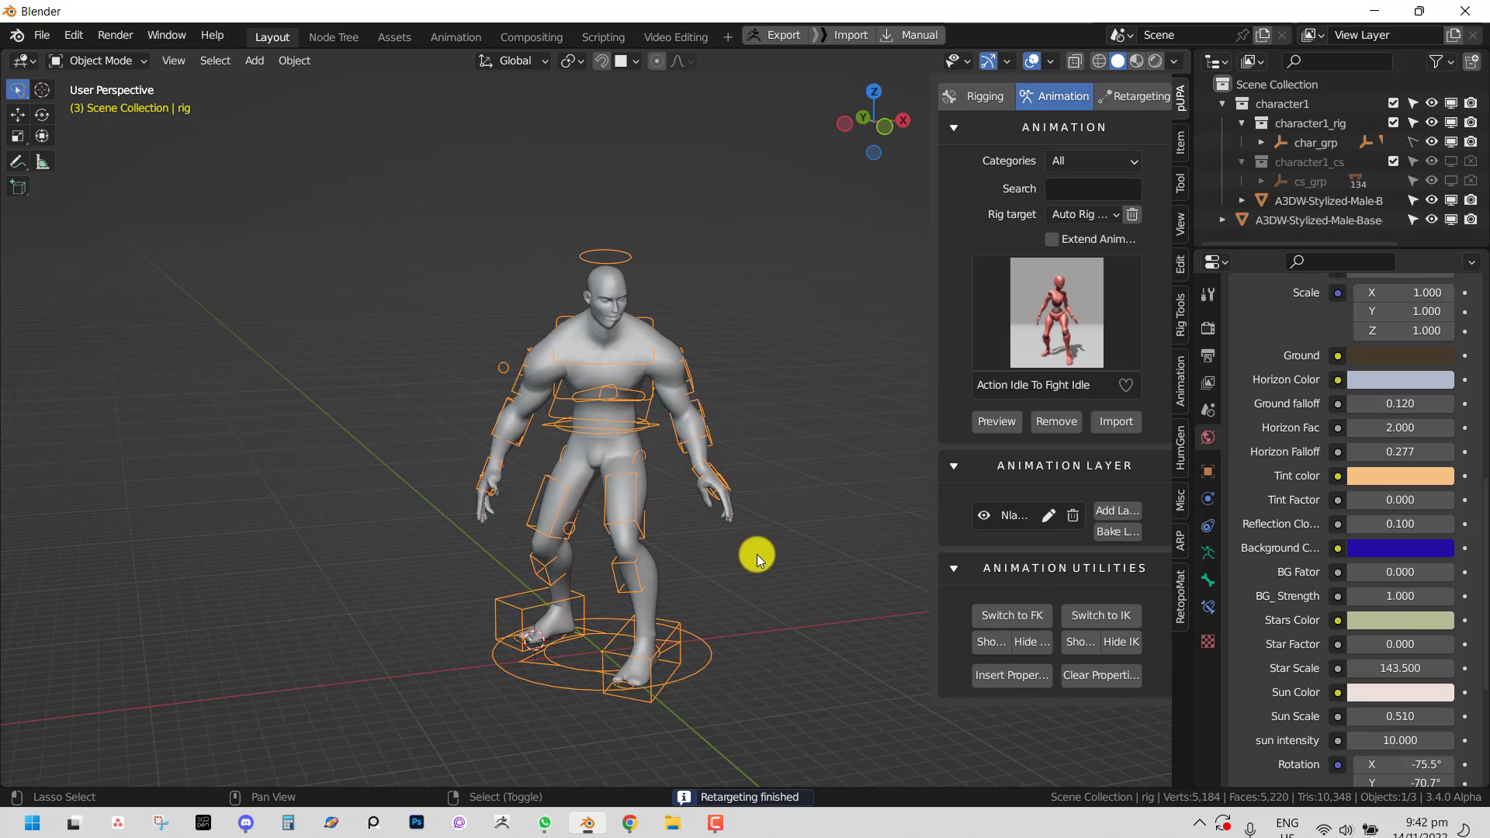
left_click(1079, 423)
- Try rotating the left foot FK control in Pose Mode
middle_click_drag(716, 542, 643, 593)
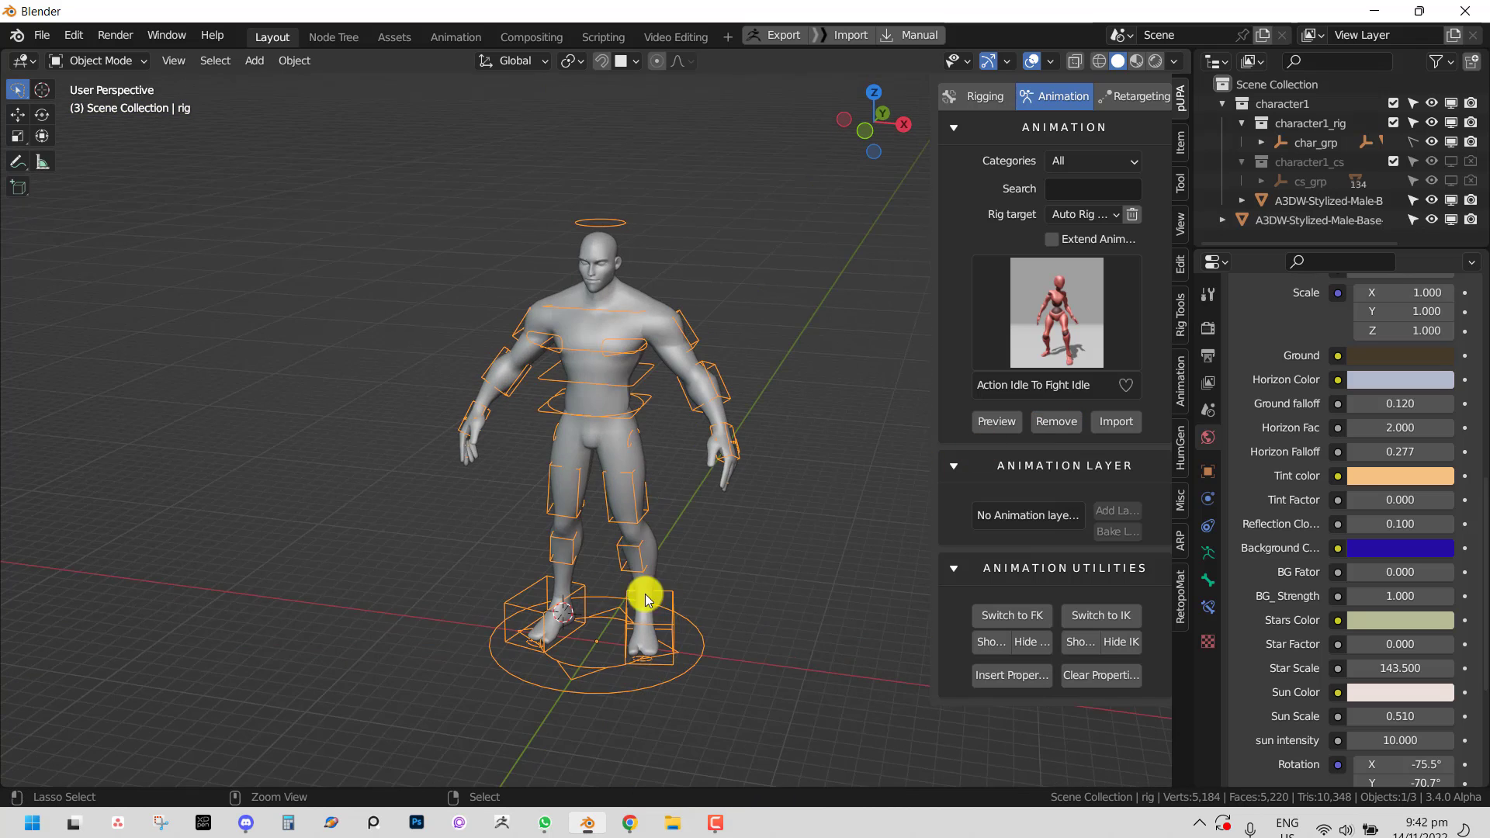
key("ctrl+Tab")
left_click(669, 611)
key("r")
right_click(666, 592)
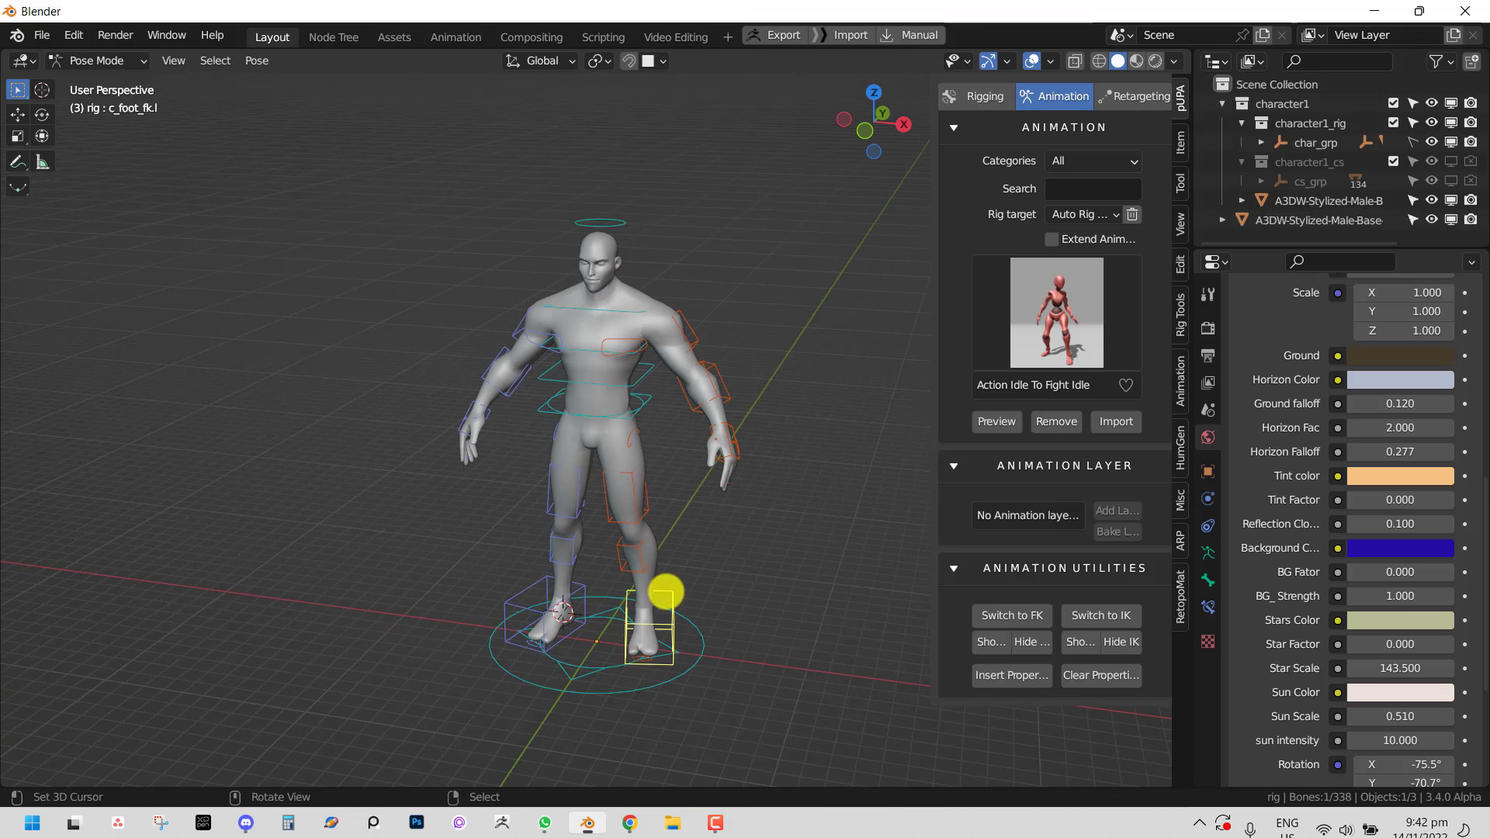
- Try moving and rotating the left foot FK control while viewing the leg from the side
key("KP_1")
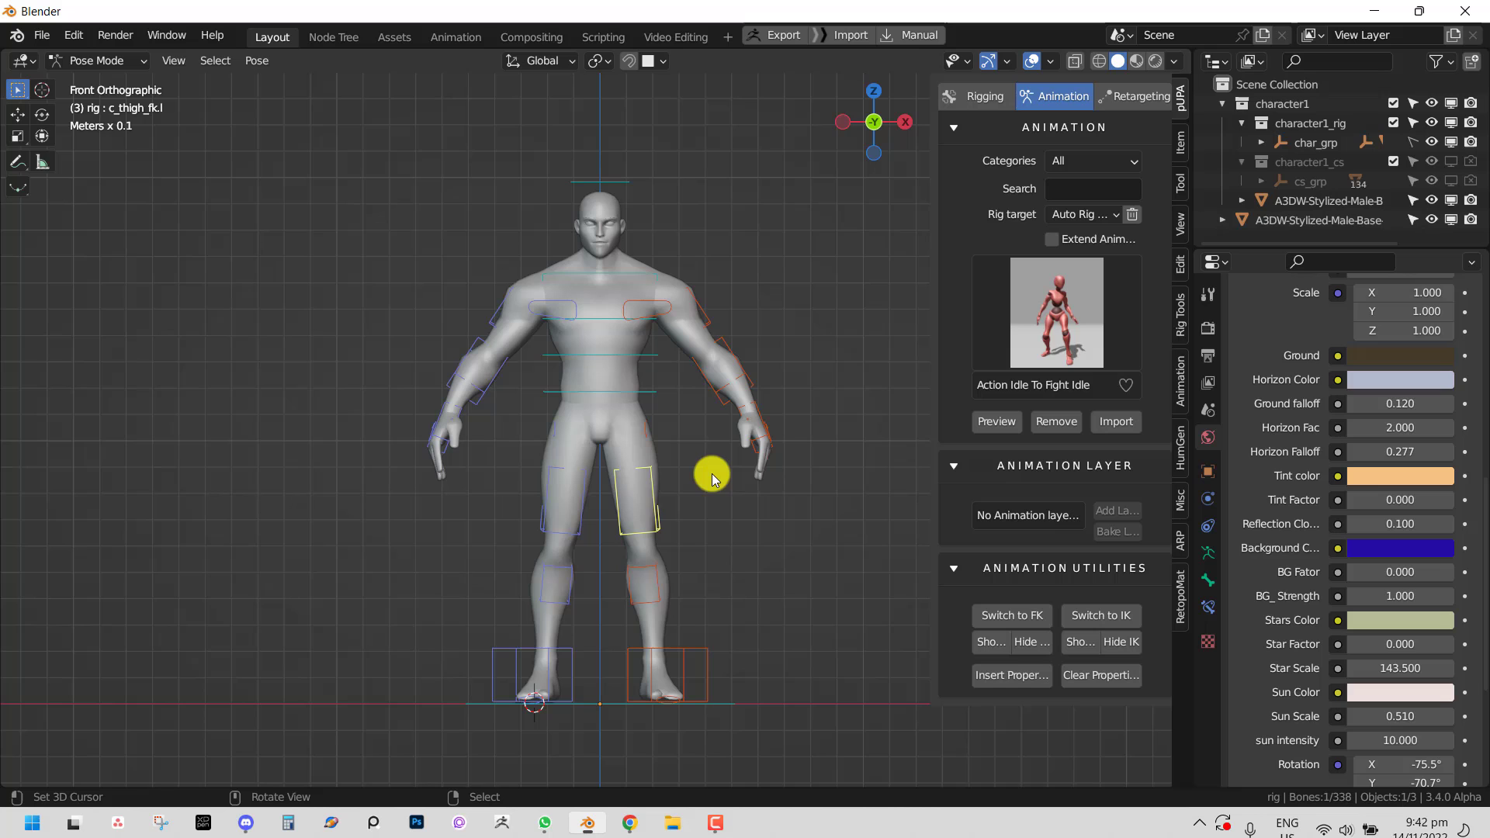
middle_click_drag(805, 426, 718, 466)
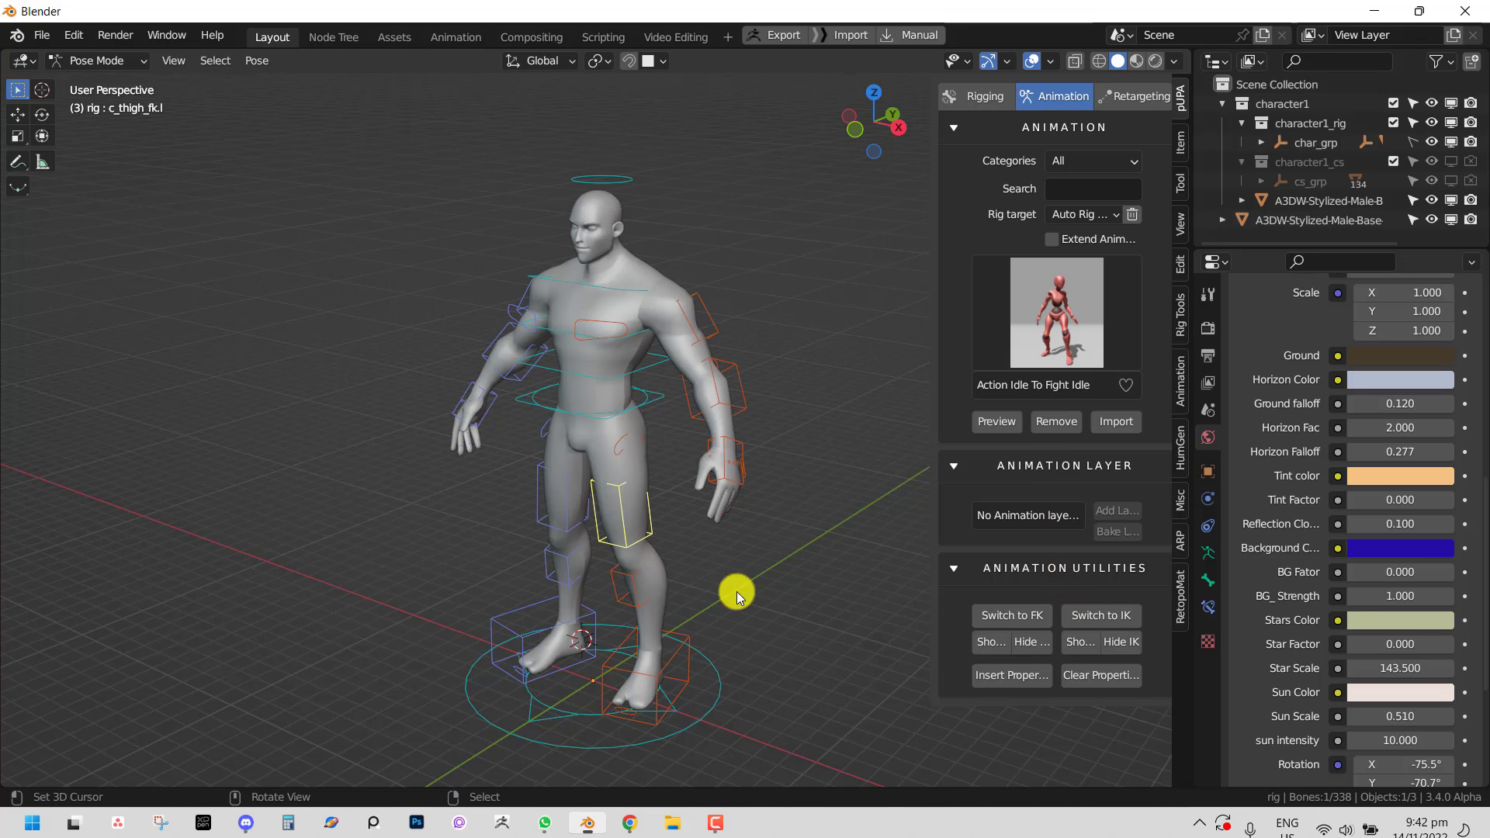
middle_click_drag(736, 595, 682, 529)
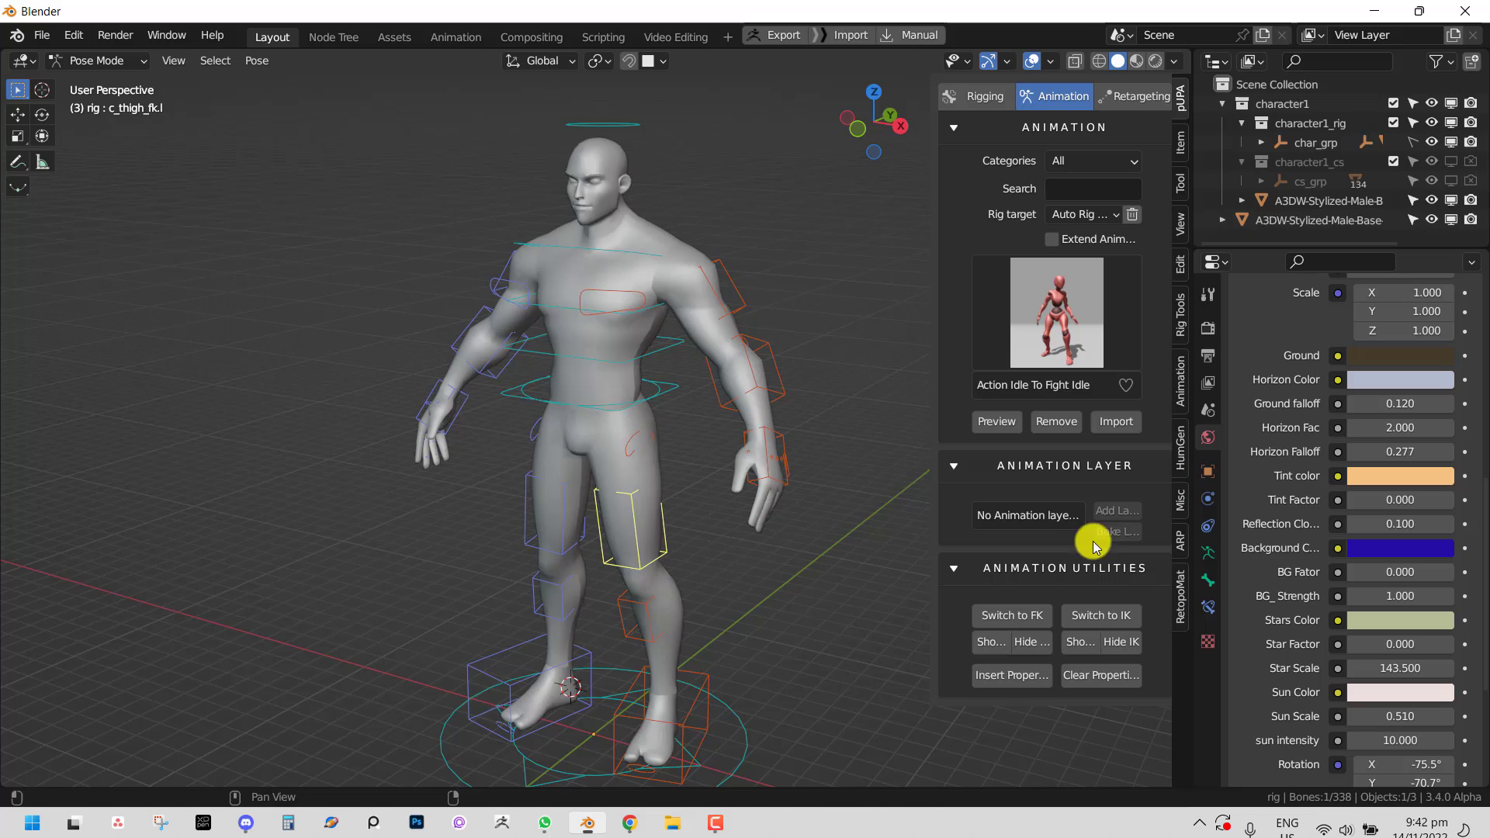
middle_click_drag(776, 443, 473, 436)
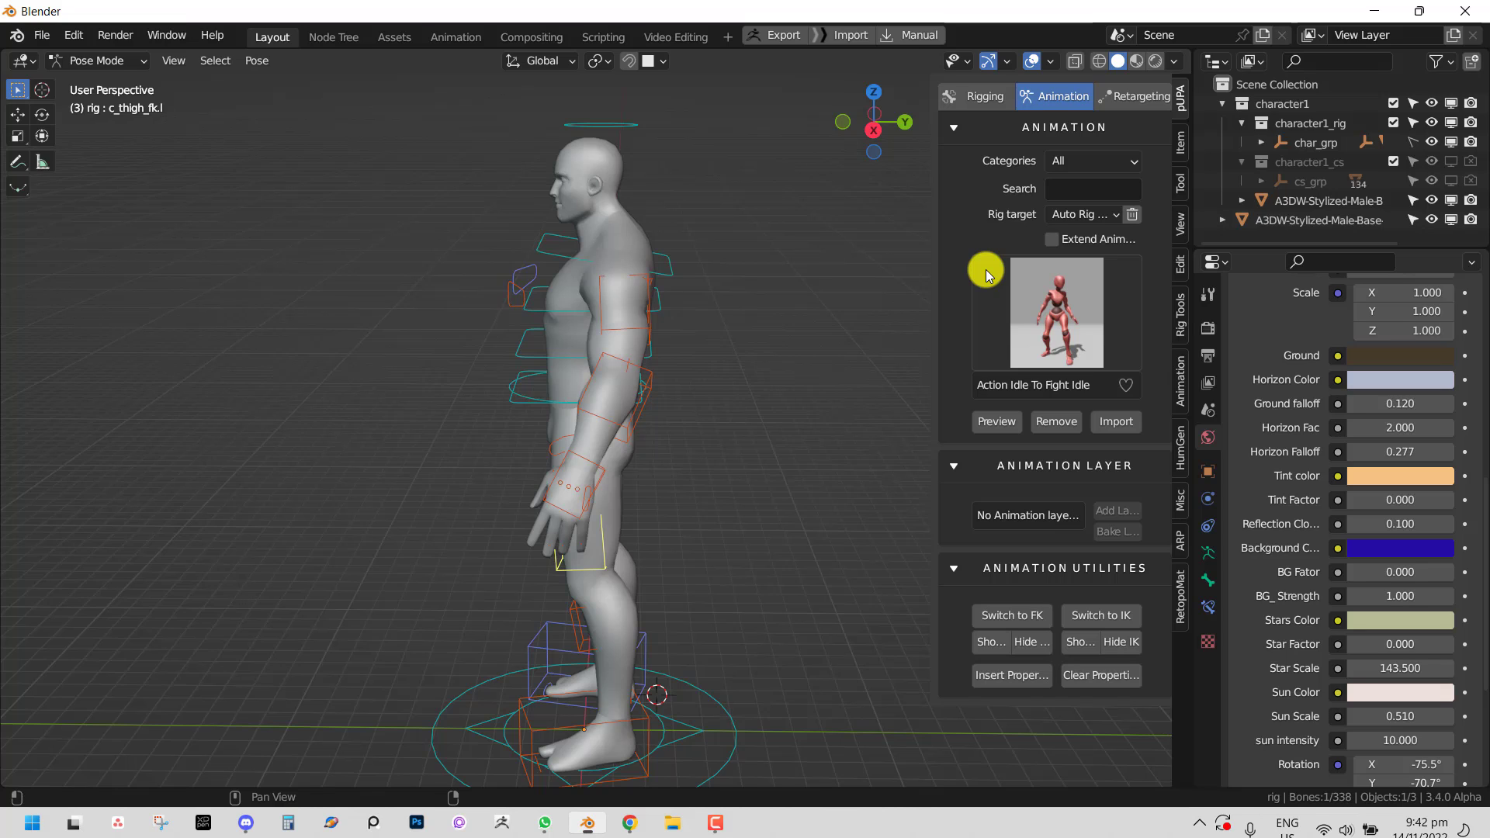
left_click(600, 730)
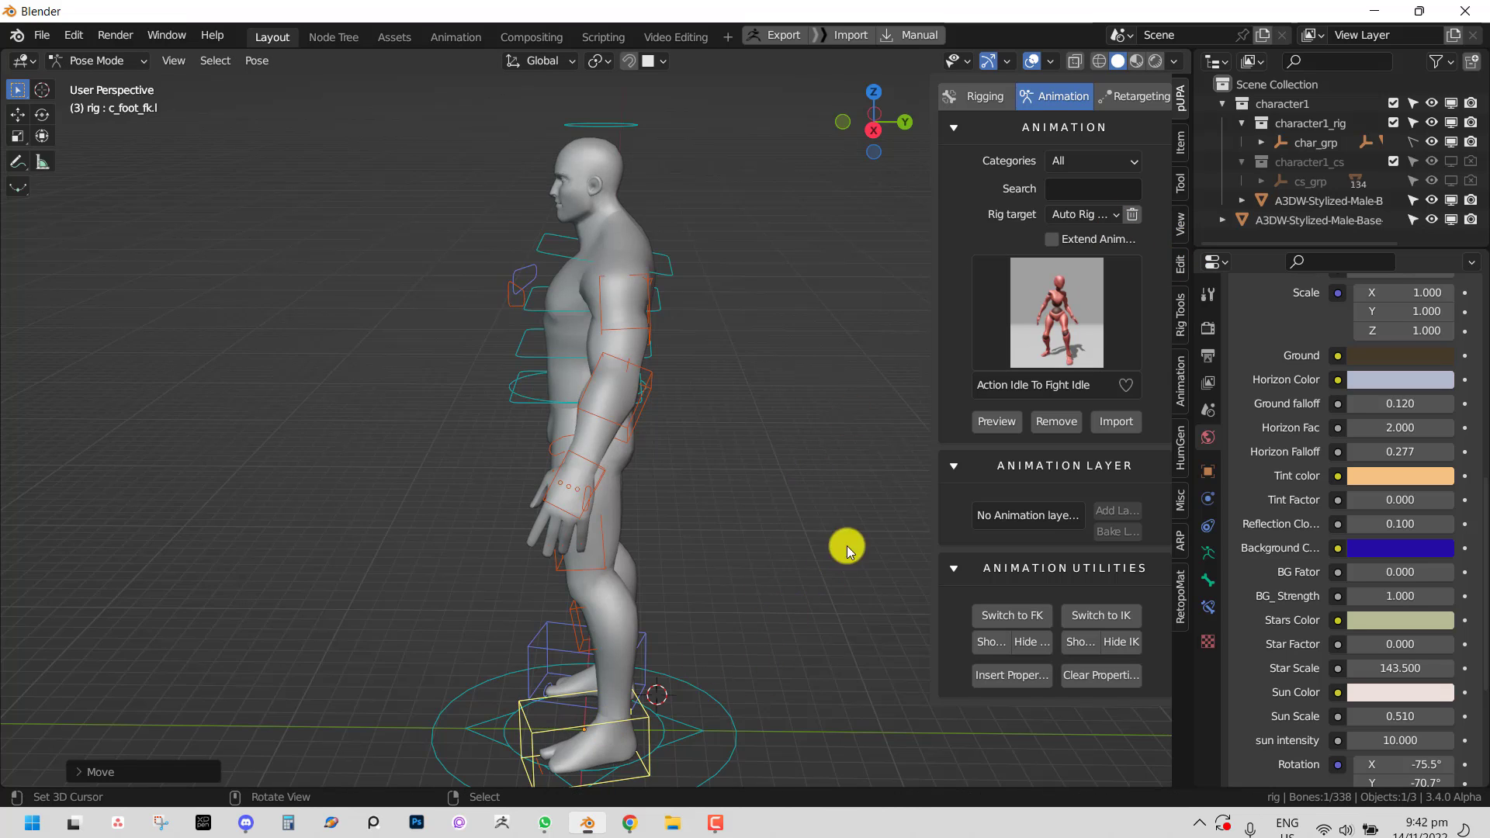
key("ctrl+z")
middle_click_drag(575, 702, 669, 698)
key("r")
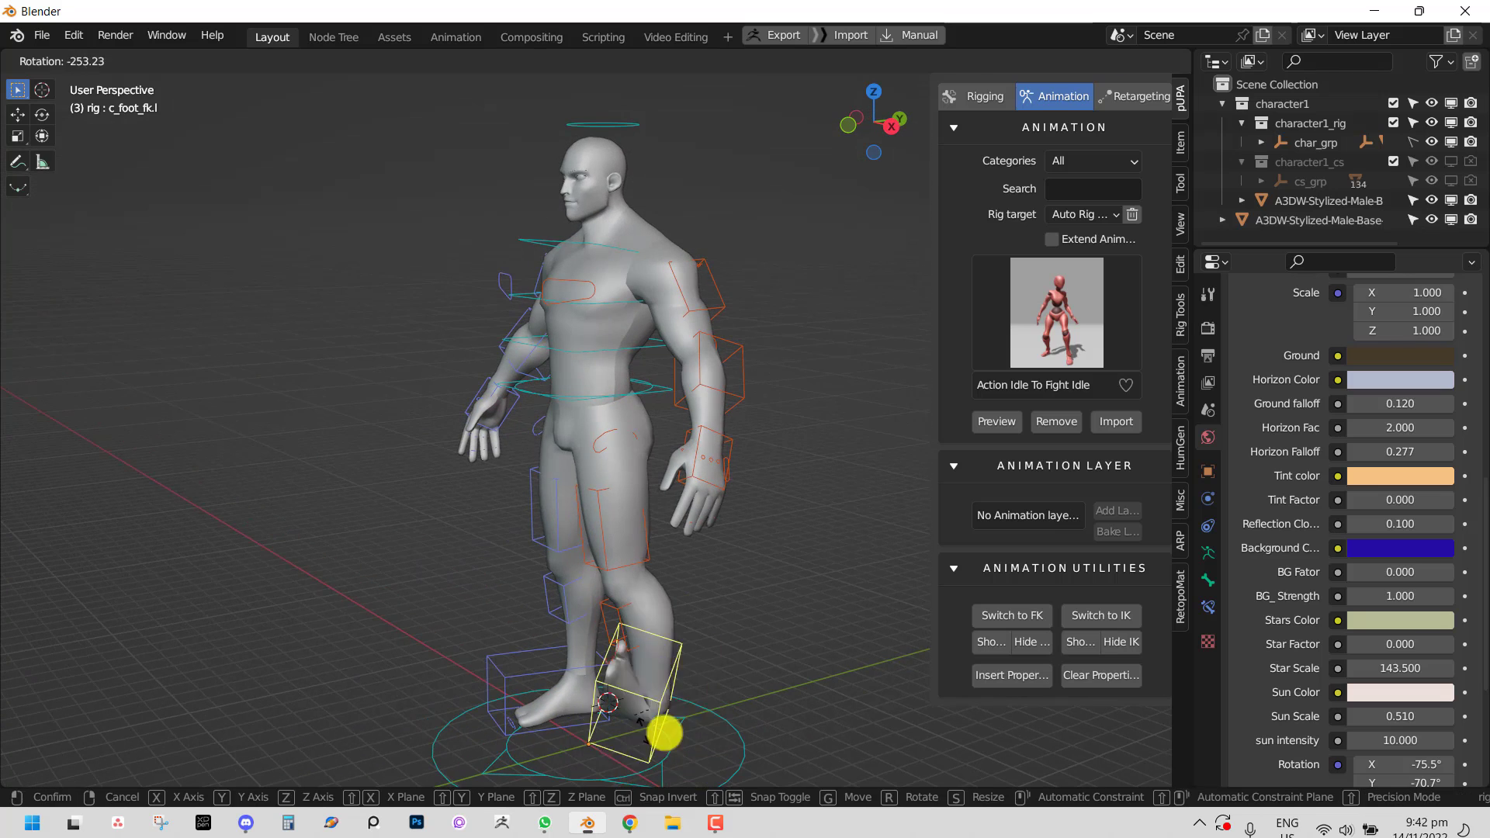
right_click(677, 706)
- Examine the transform and custom properties of the left and right foot FK controls
left_click(1180, 142)
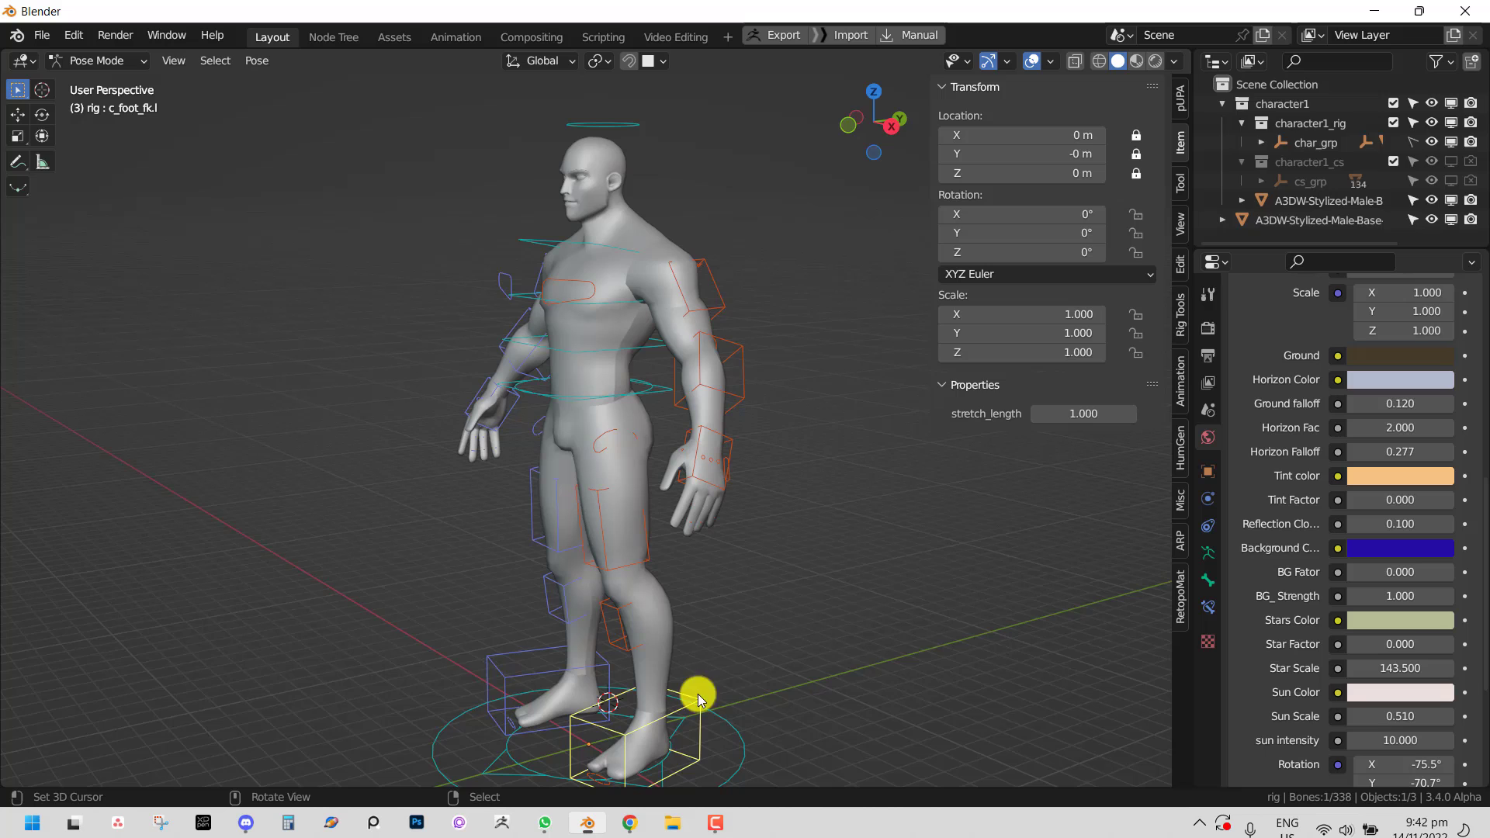
middle_click_drag(708, 692, 745, 699)
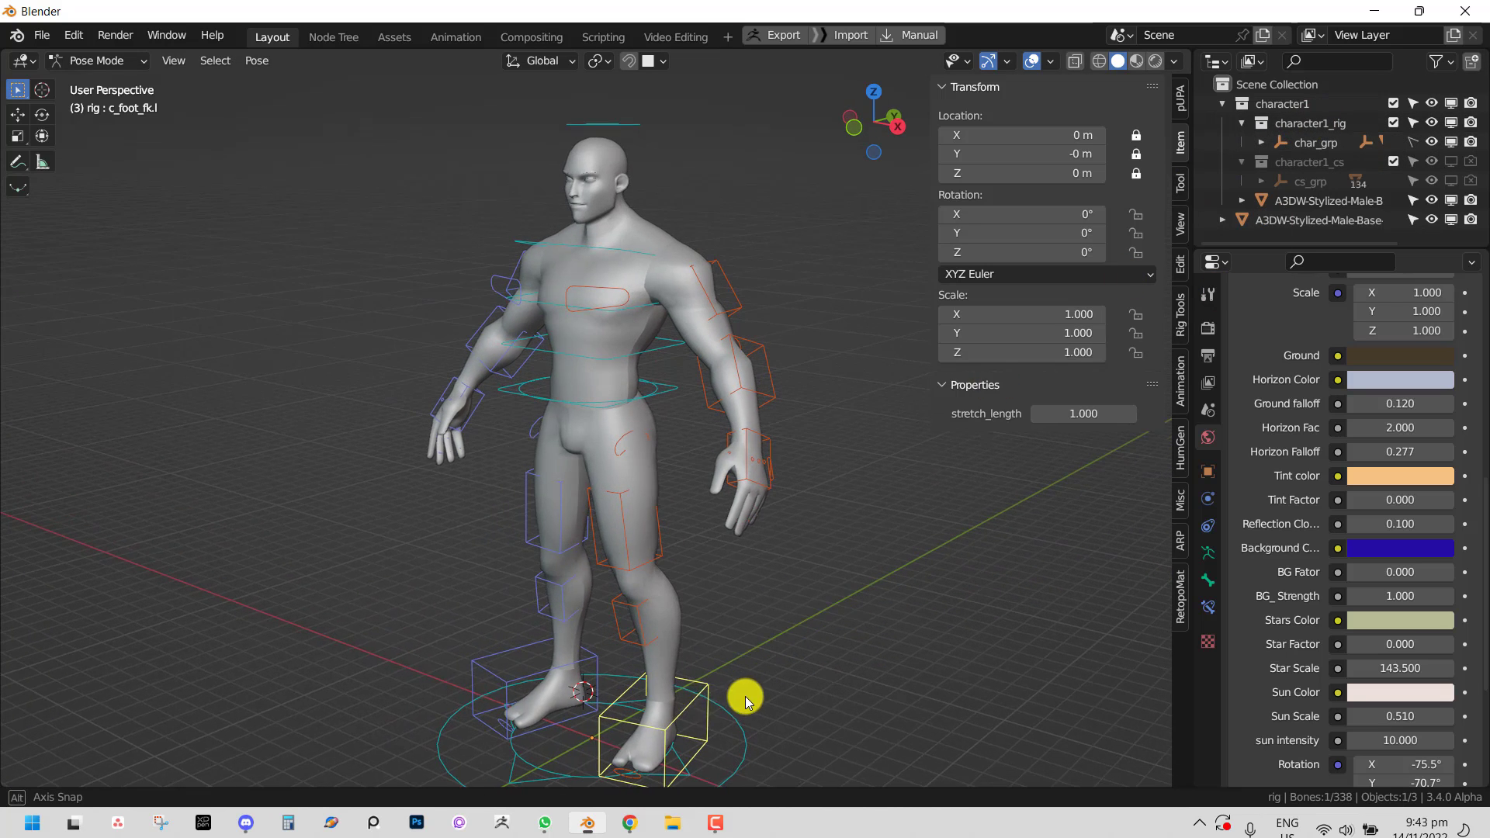
left_click(512, 686)
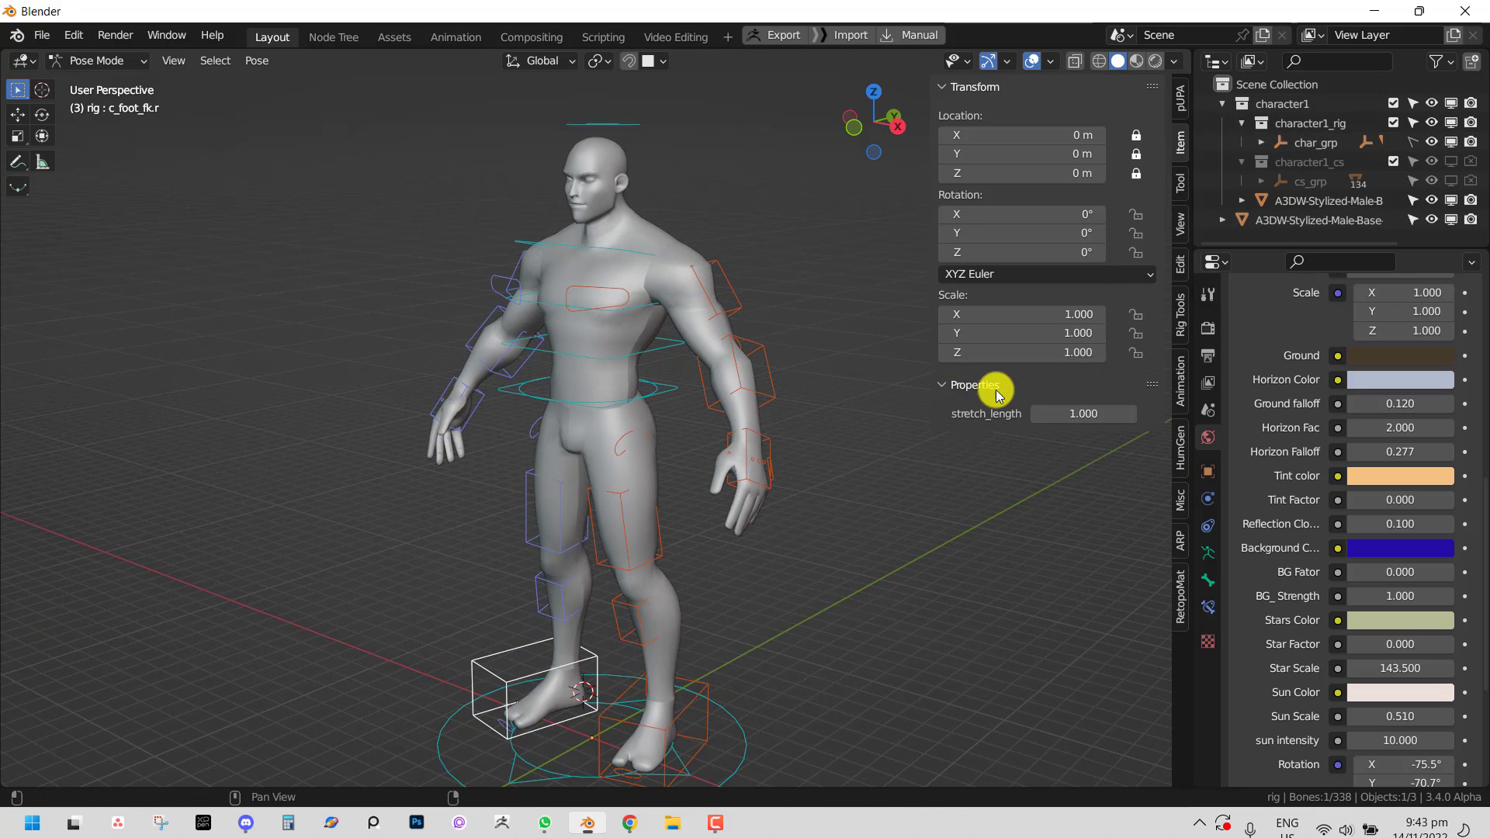
middle_click_drag(732, 532, 698, 692)
left_click(697, 696)
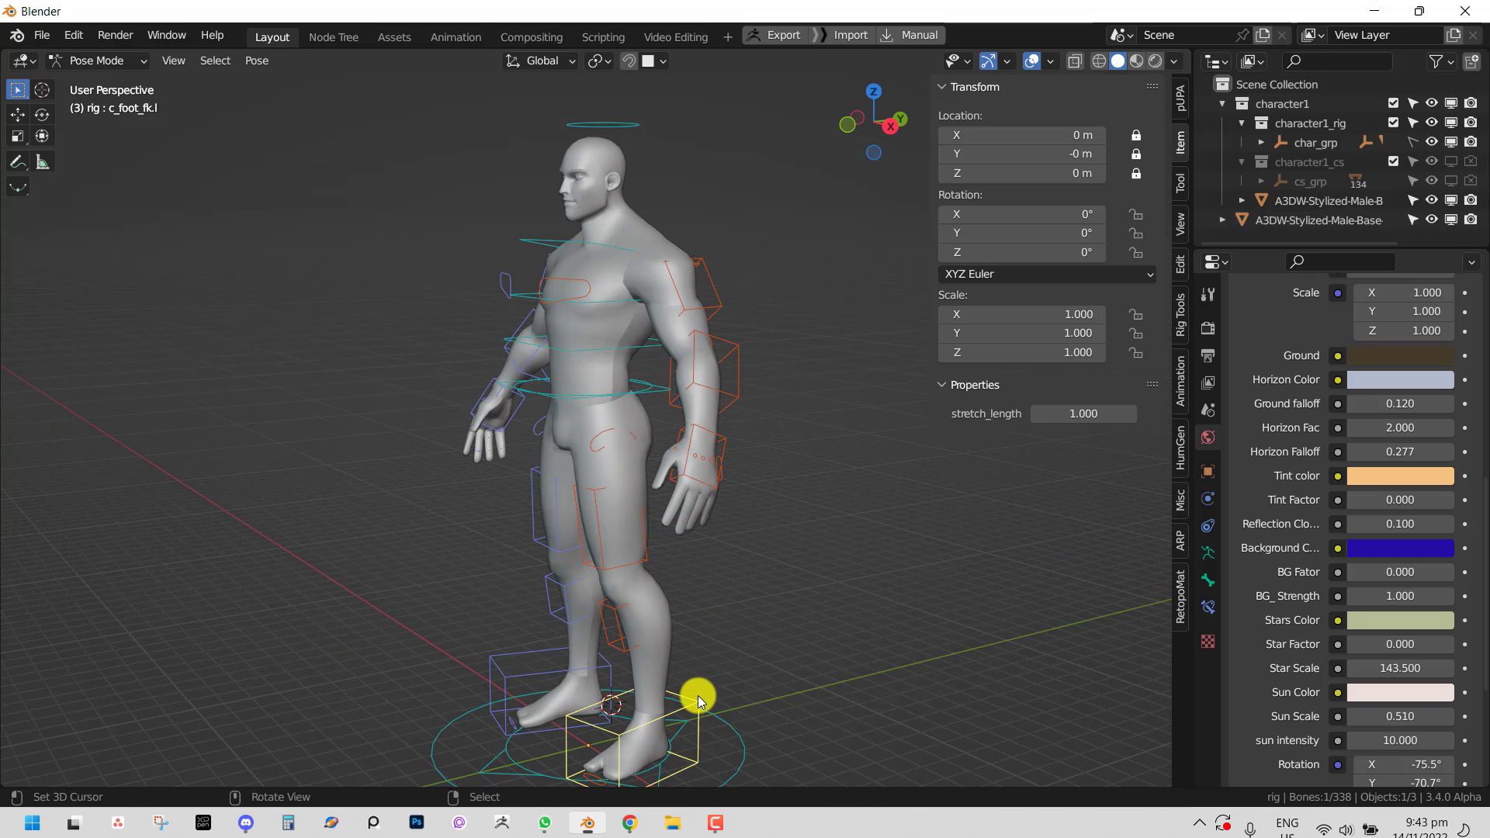
- Switch the rig to IK with pUPA and raise the left foot IK control to test the leg
left_click(1181, 97)
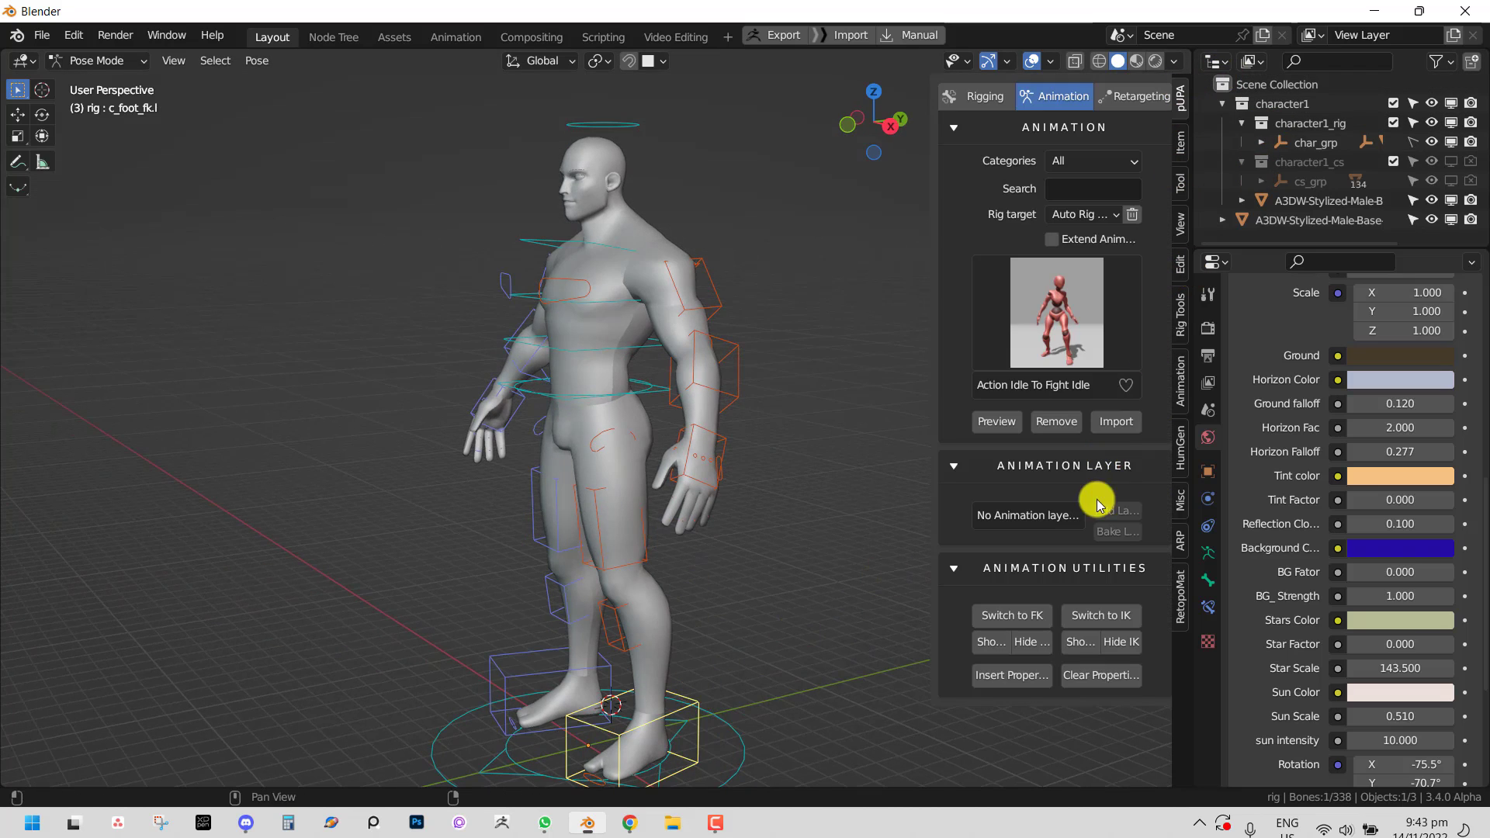
left_click(1098, 616)
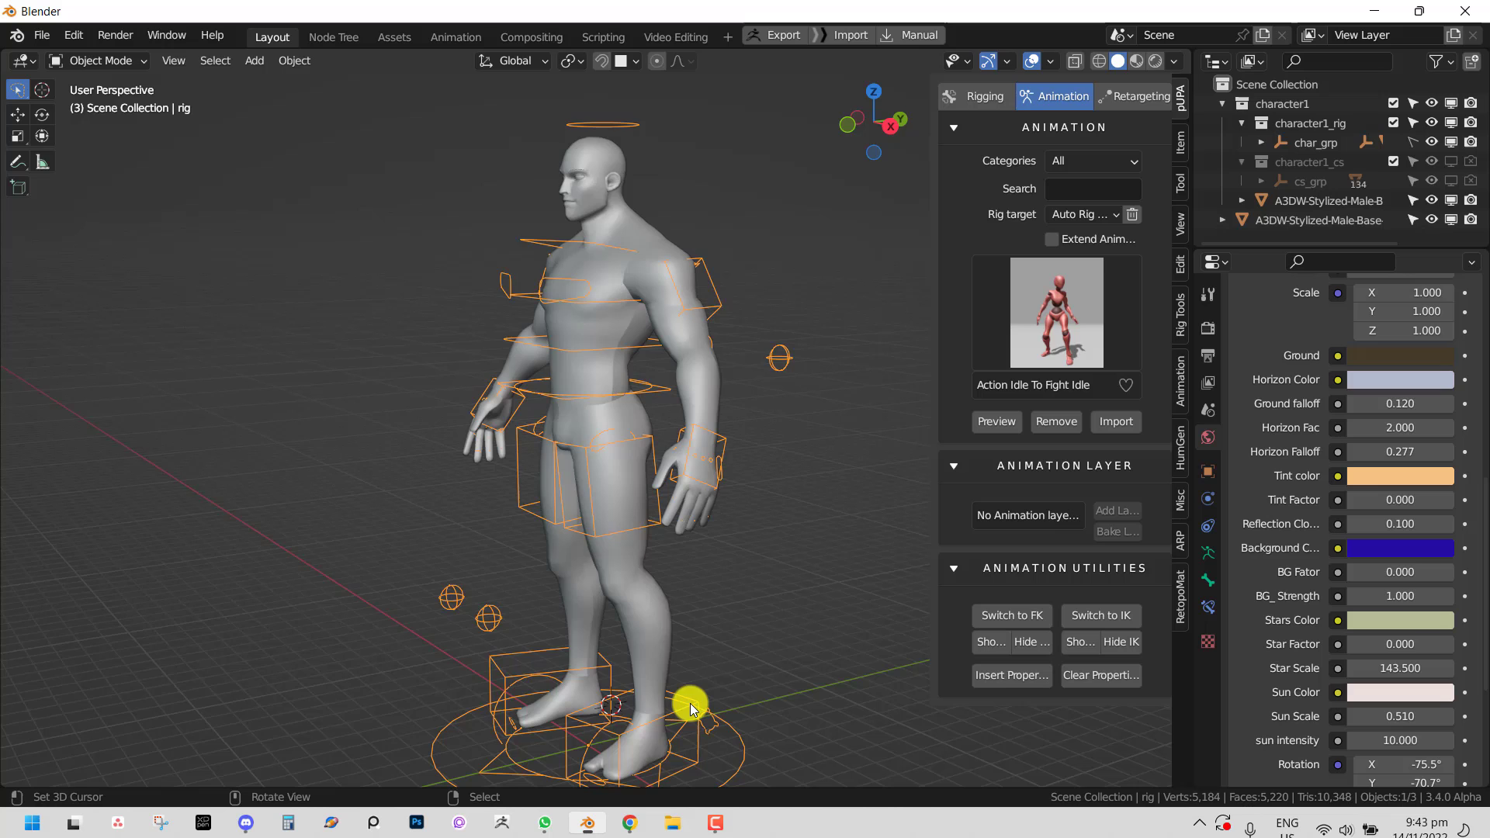
key("g")
left_click(689, 584)
middle_click_drag(683, 586, 775, 594)
key("g")
right_click(738, 641)
- Clear the location of all bones and switch the rig back to FK
key("a")
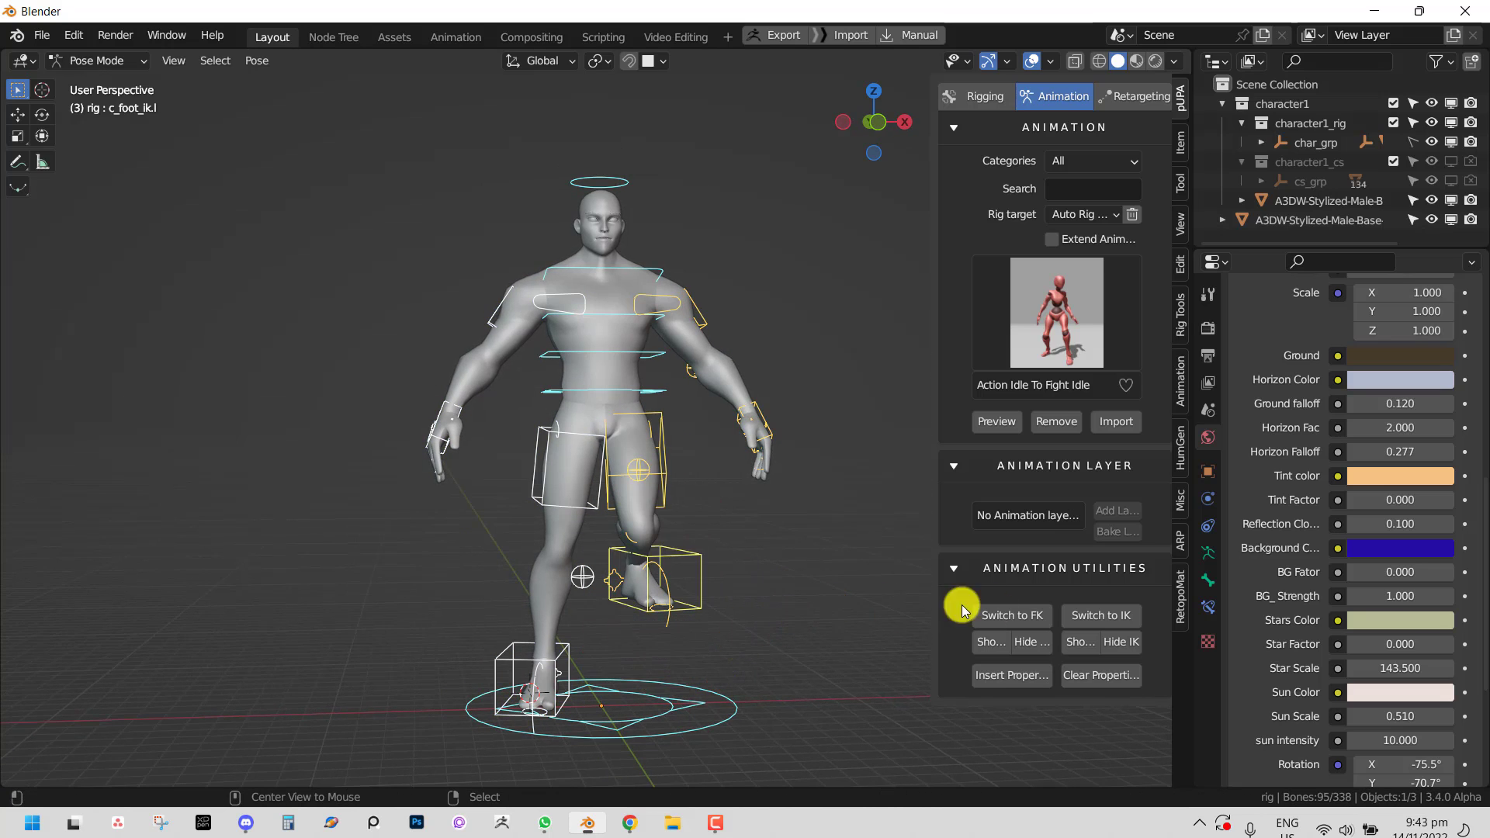
left_click(1000, 617)
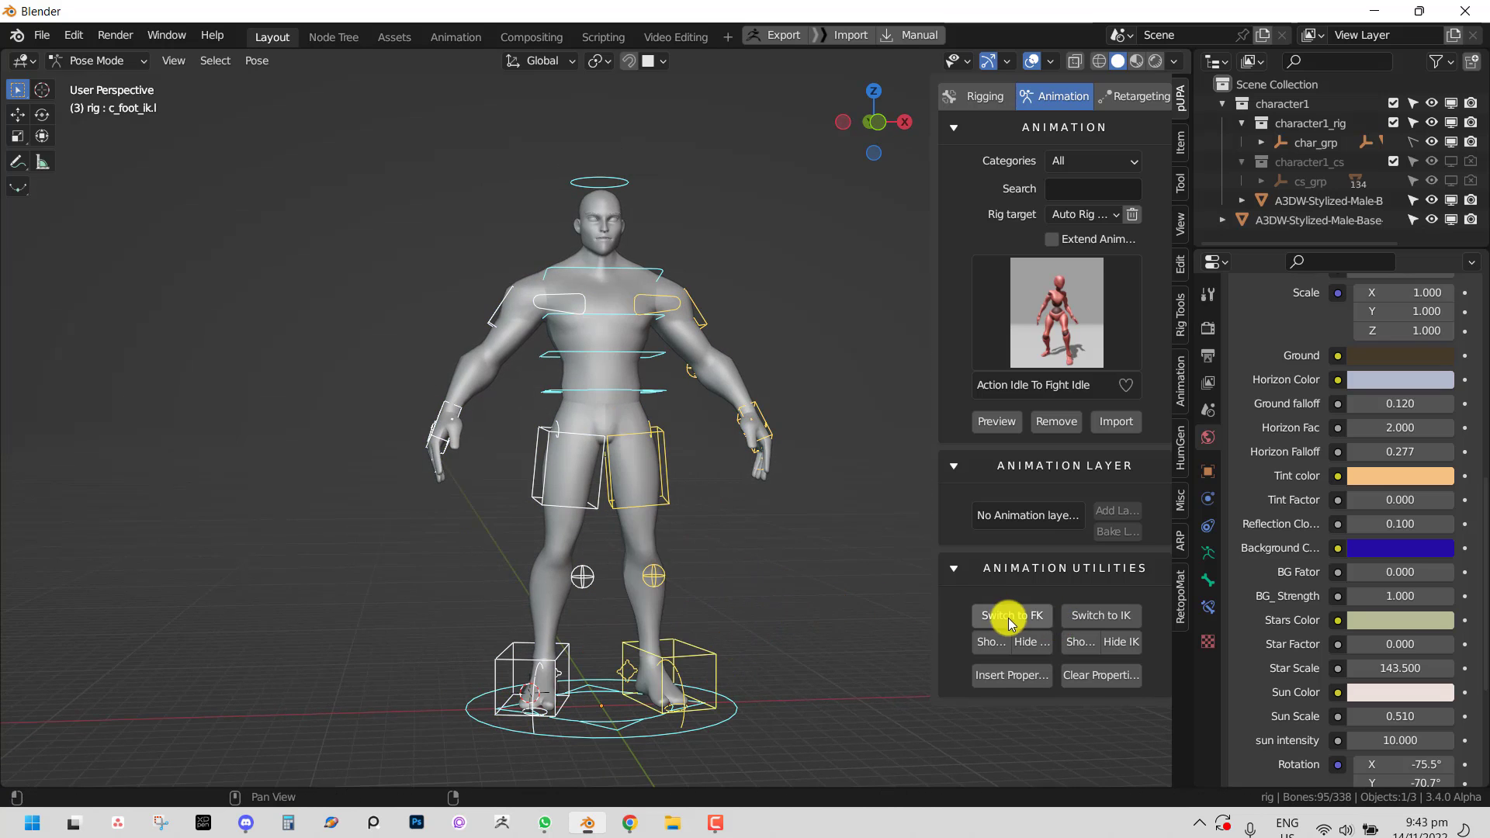
- Try rotating the left foot FK control and check the leg from several sides
left_click(706, 655)
key("r")
right_click(705, 632)
middle_click_drag(705, 632, 802, 732)
middle_click_drag(618, 444, 685, 371)
middle_click_drag(523, 463, 965, 522)
middle_click_drag(645, 648, 631, 551)
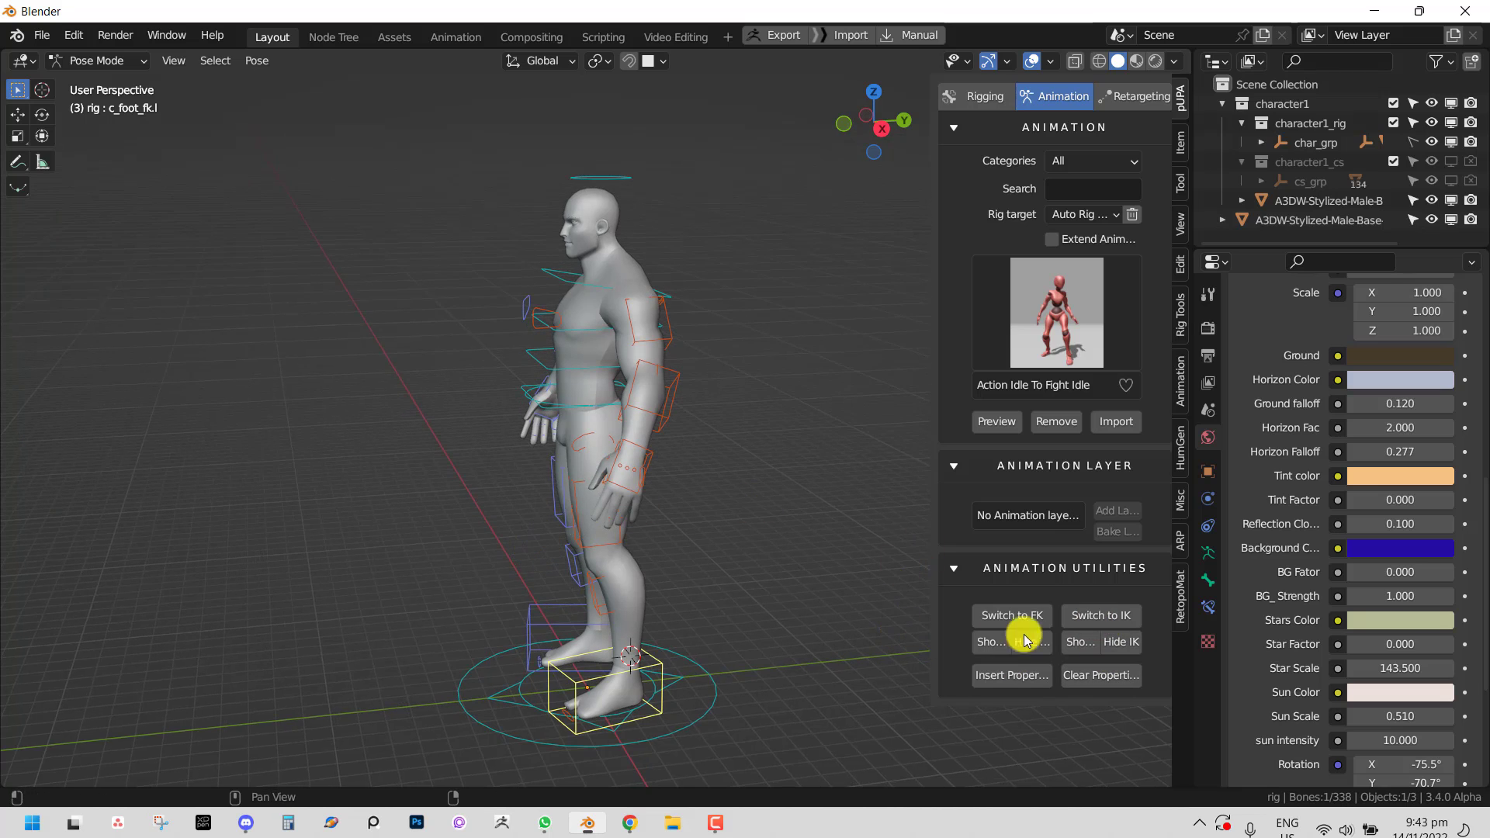
- Switch the rig to FK again and try rotating the left thigh FK control
left_click(1009, 615)
key("ctrl+Tab")
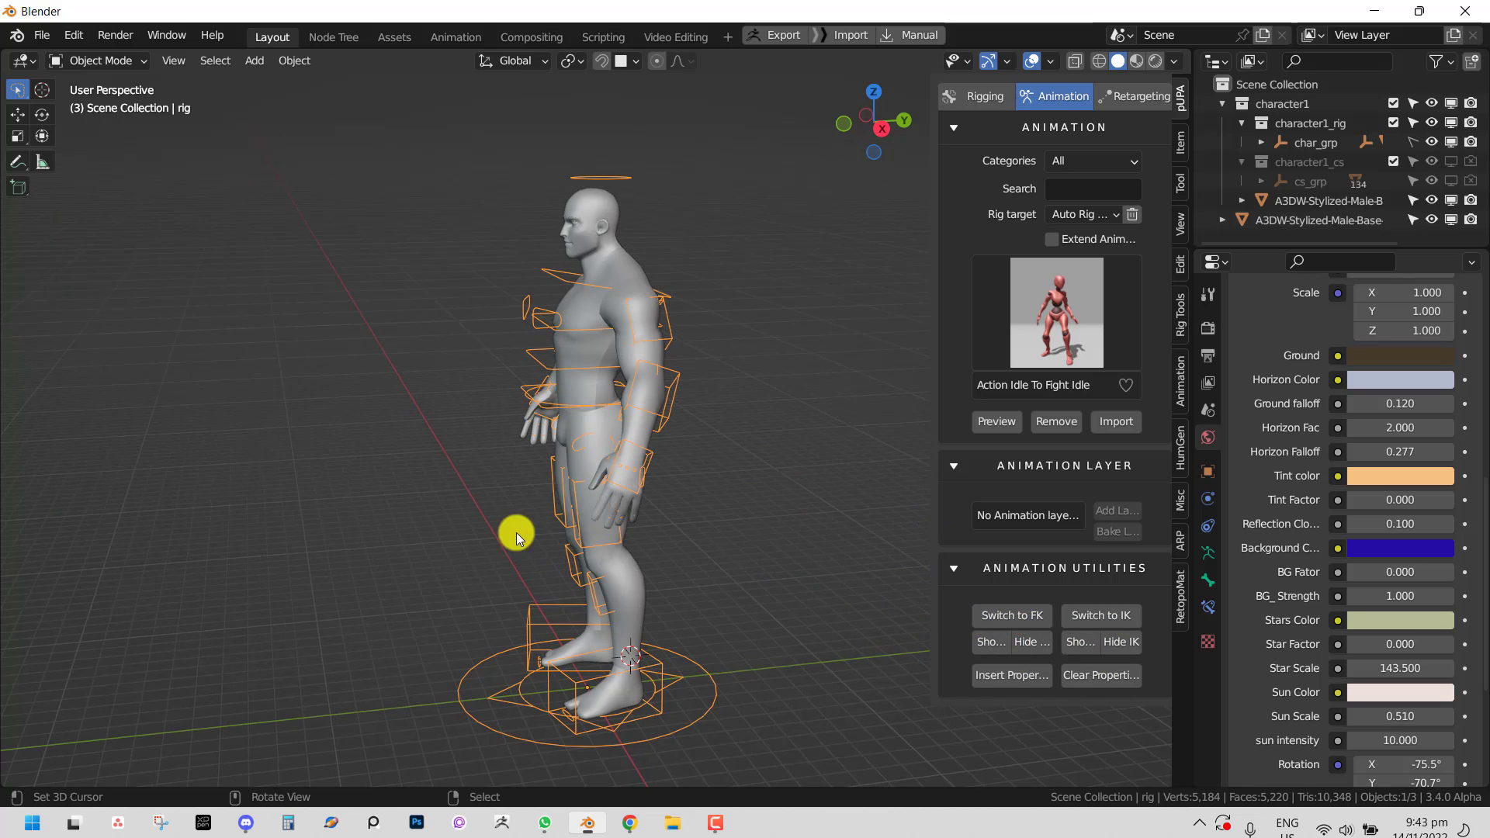
middle_click_drag(518, 537, 682, 536)
key("ctrl+Tab")
left_click(649, 509)
key("r")
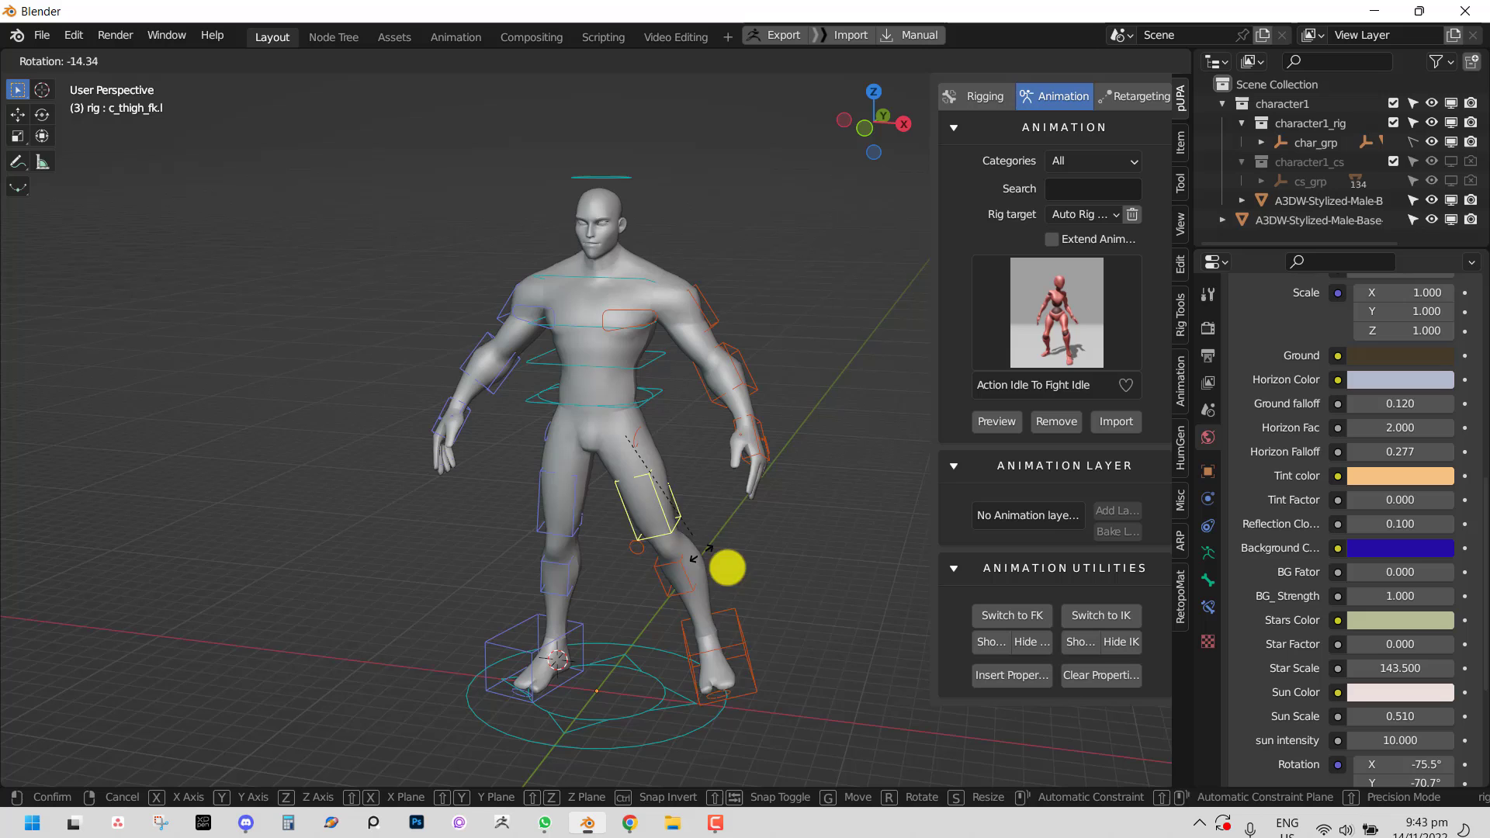
key("Escape")
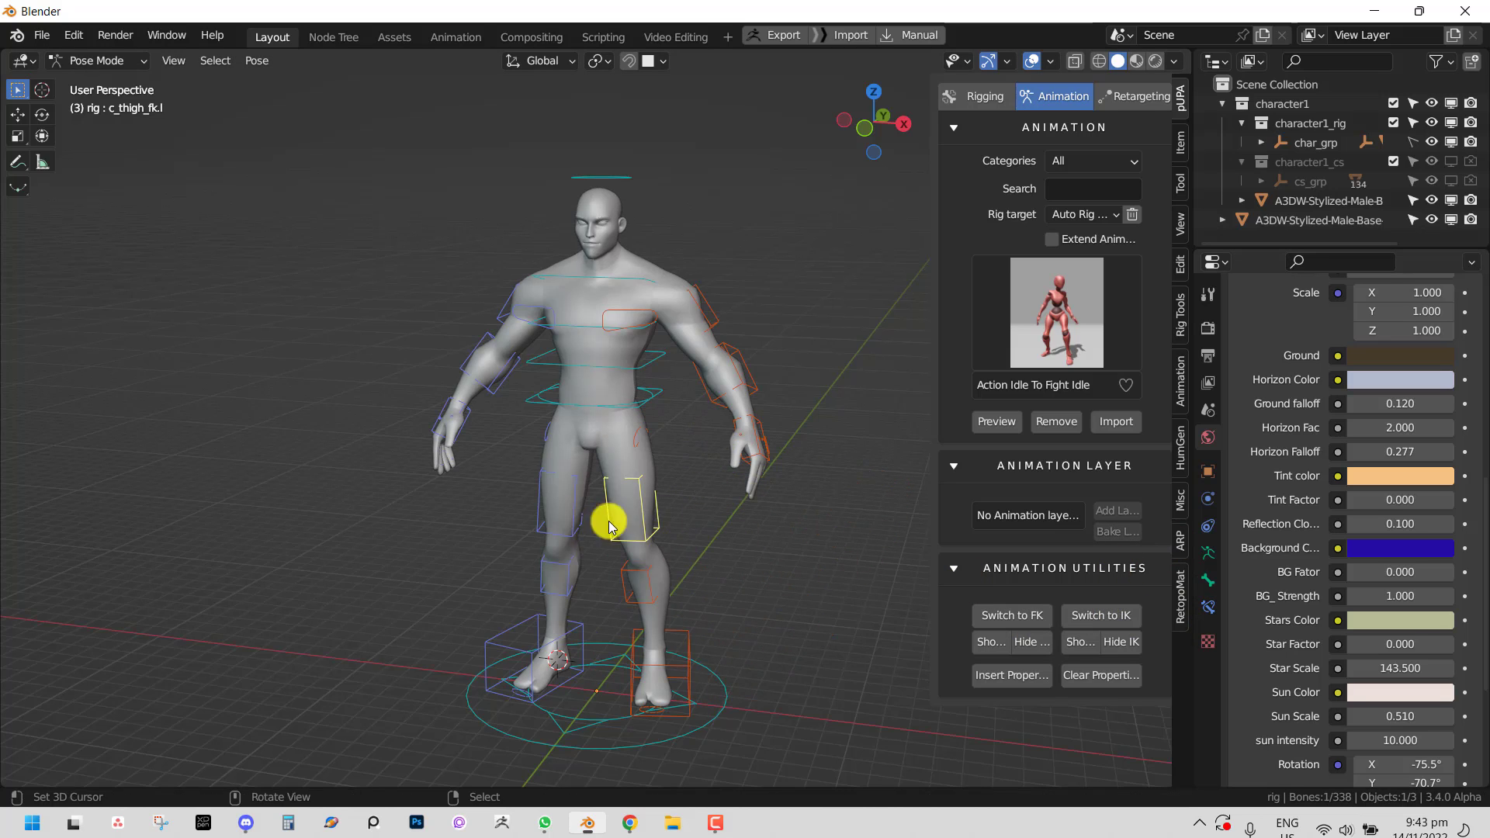
- Choose a Braced Hang animation from the pUPA library, preview it on the rig, and stop the playback
middle_click_drag(609, 522, 569, 520)
left_click(1084, 318)
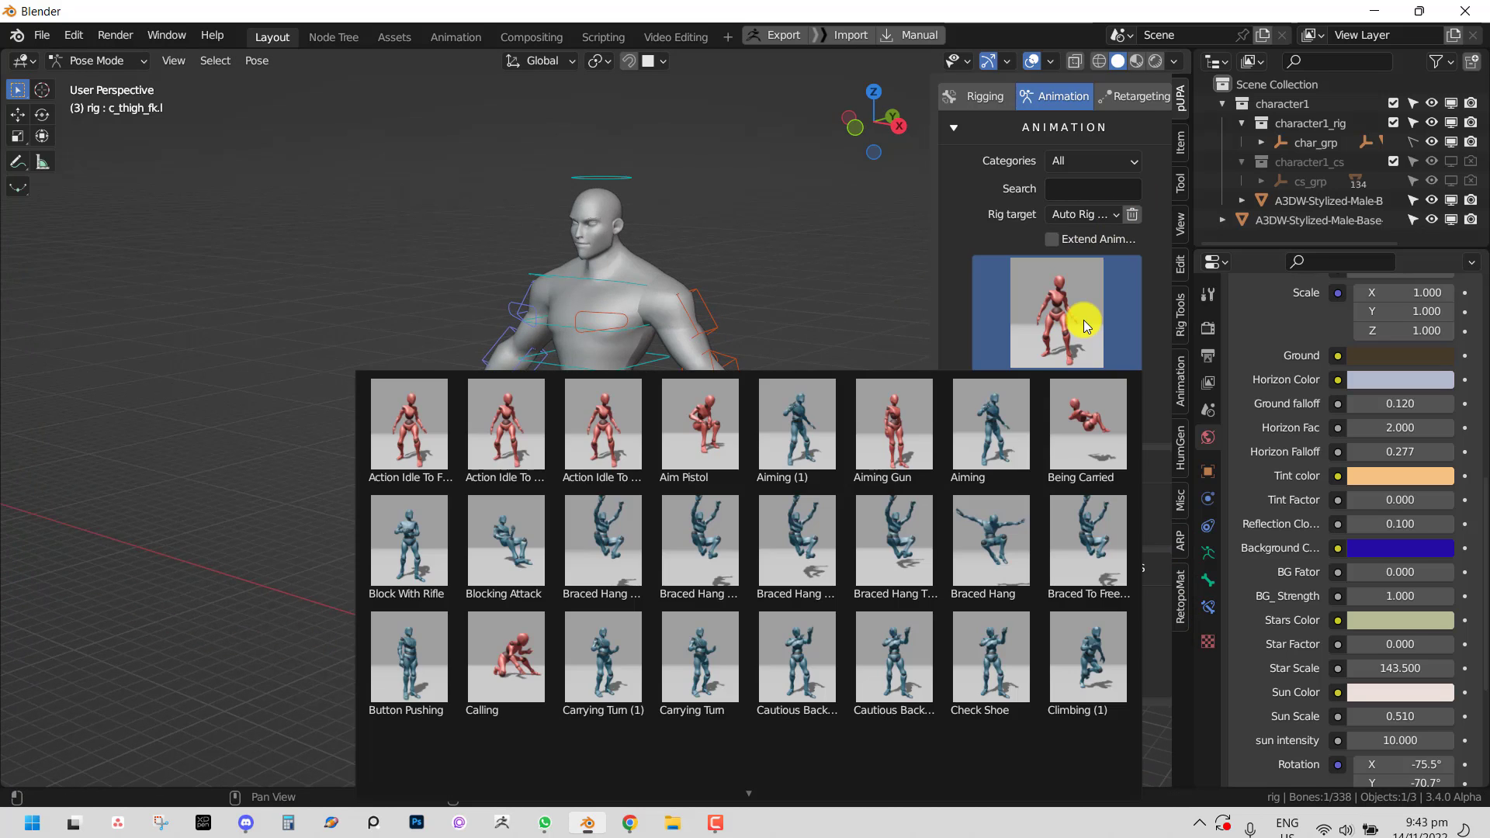
left_click(910, 554)
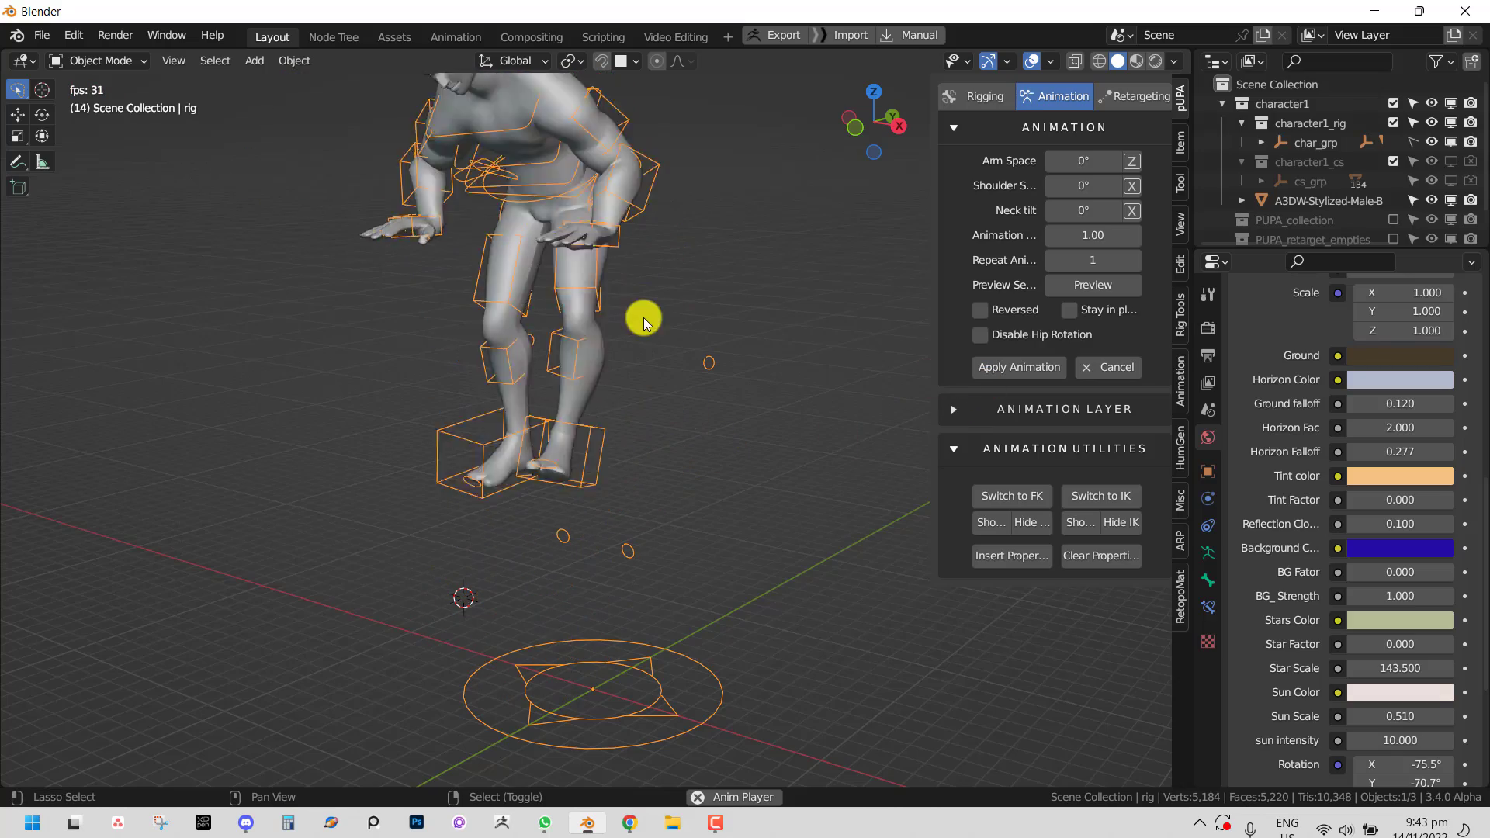
key("shift+space")
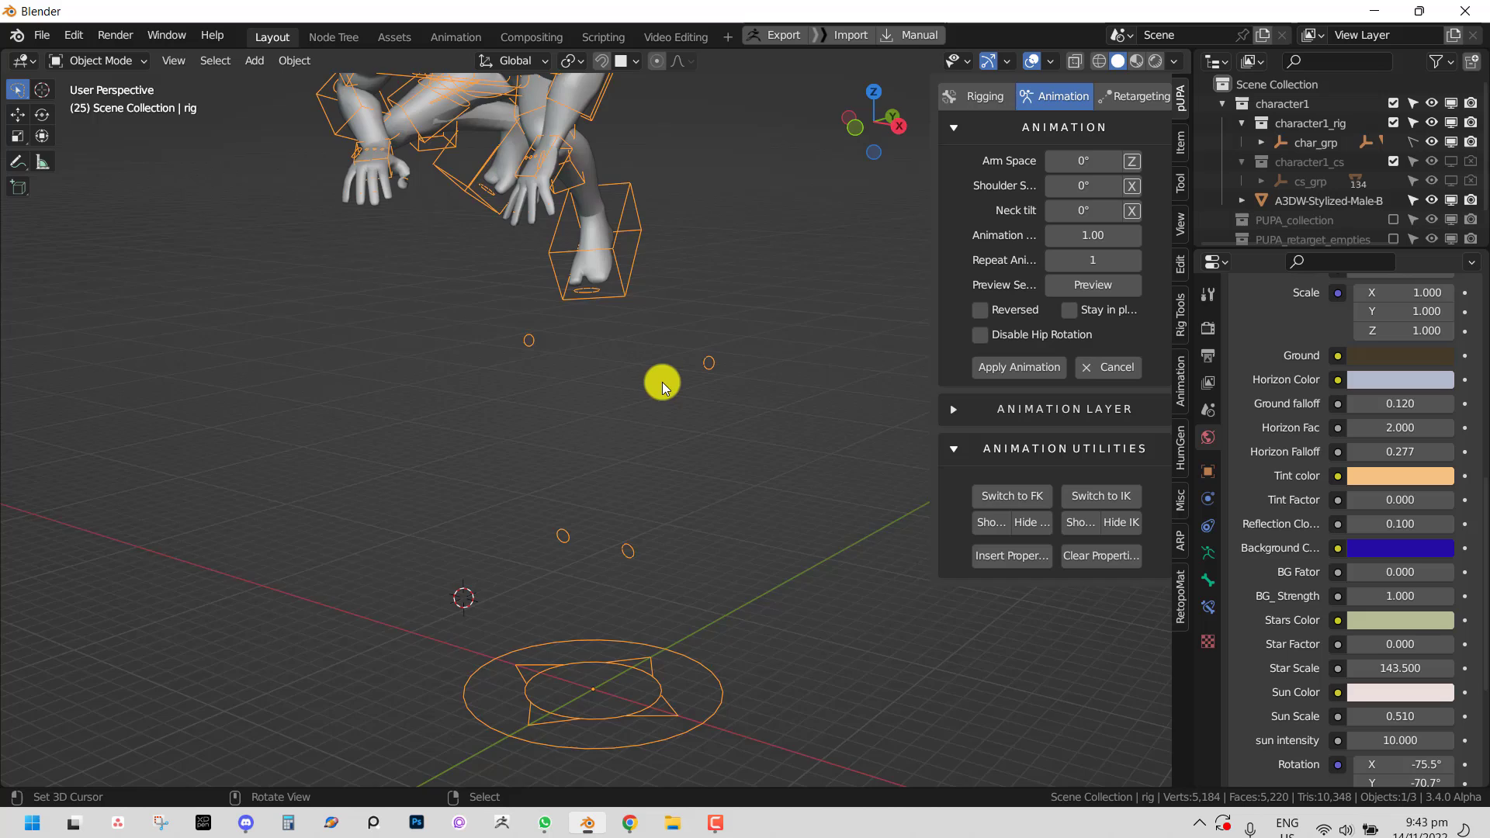
- Set the previewed animation's neck tilt to -8.9°, shoulder offset to 7.2°, and arm space to -4.1°
middle_click_drag(662, 383, 709, 451)
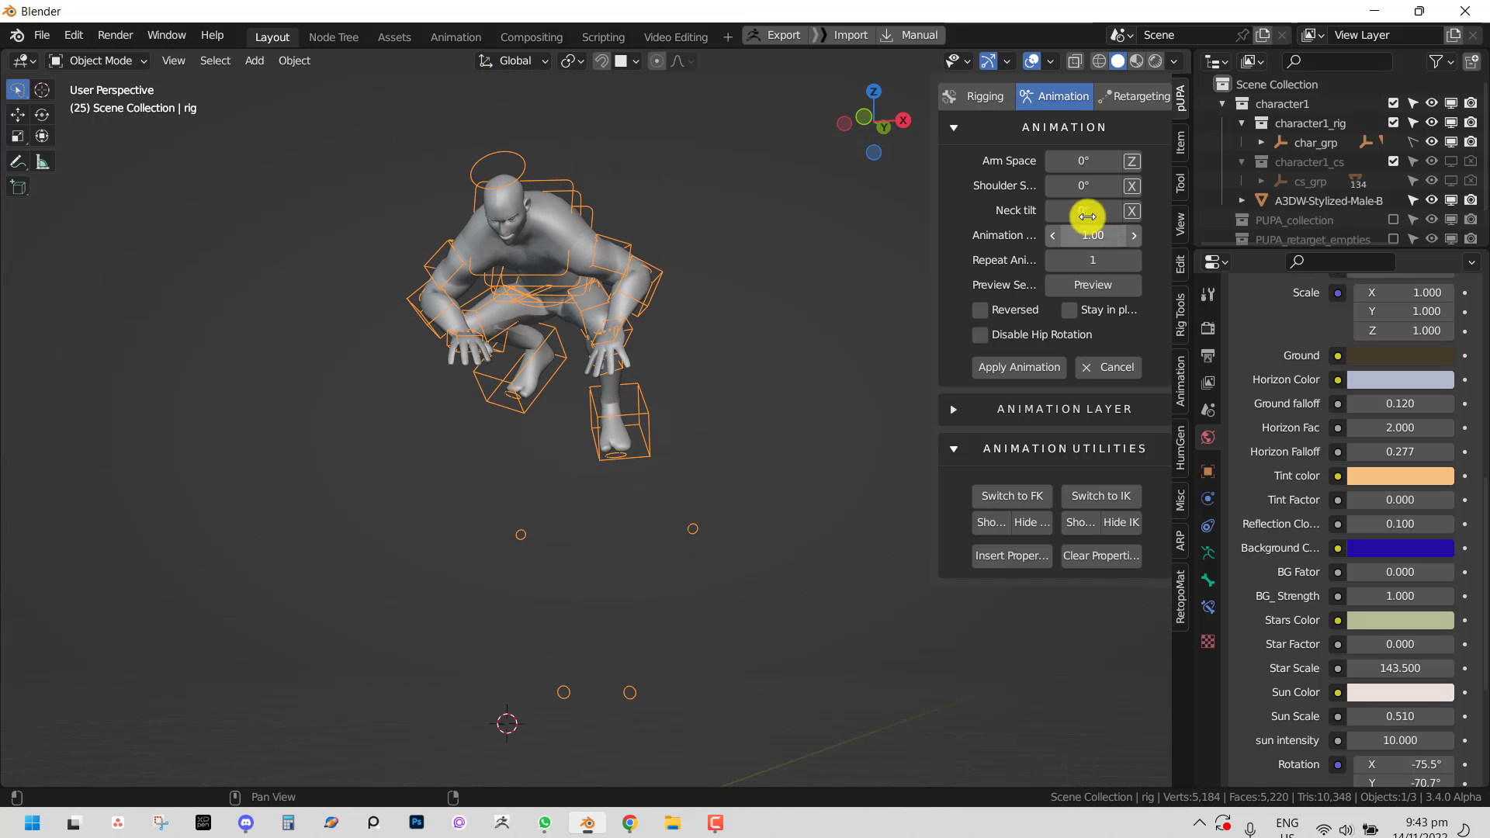
left_click_drag(1084, 213, 900, 272)
left_click_drag(1068, 187, 1050, 260)
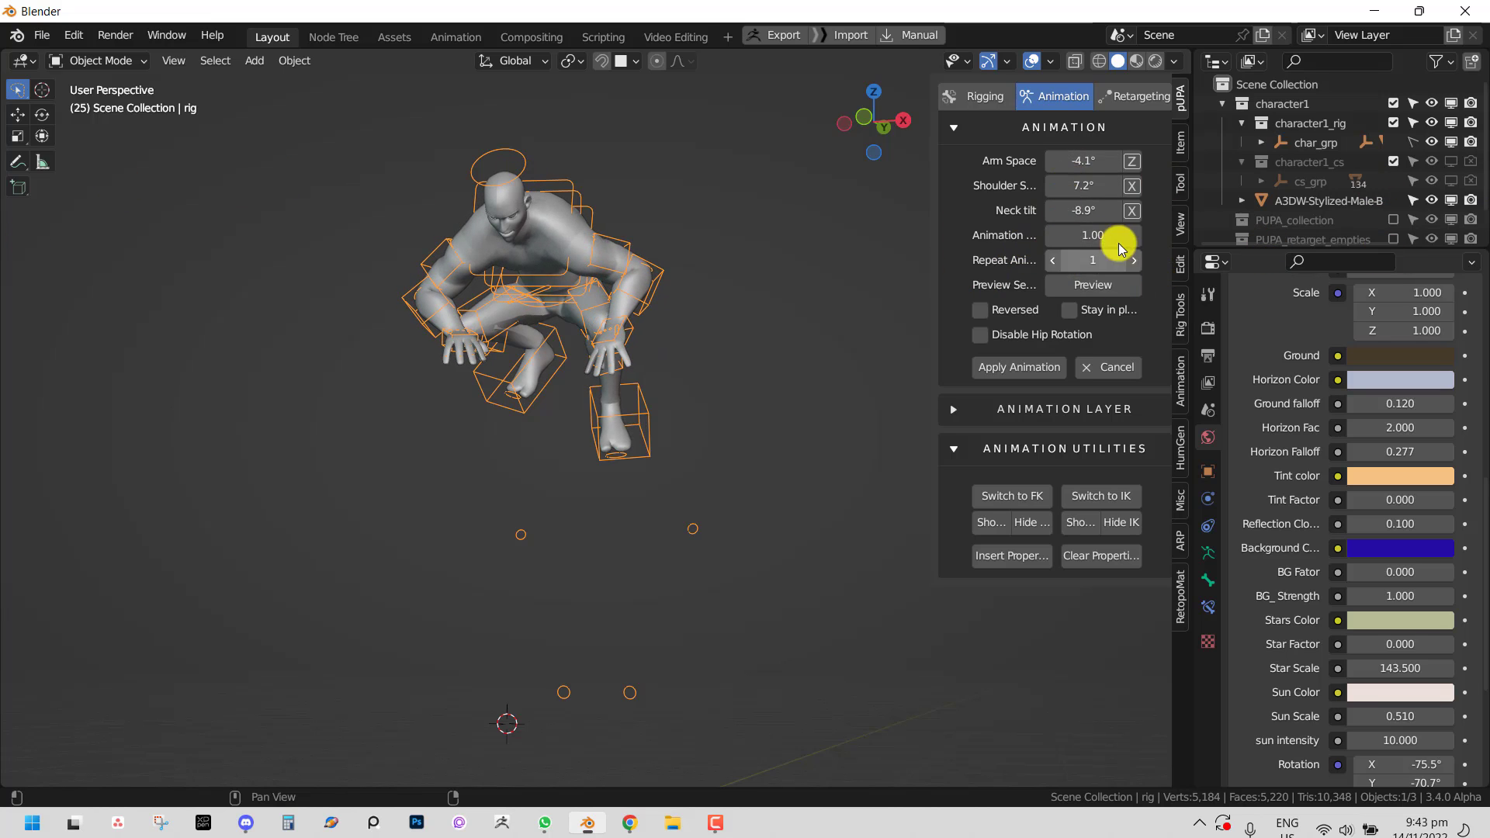
- Switch the rig to Pose Mode and examine the previewed Braced Hang To Crouch pose from the front and side
key("ctrl+Tab")
middle_click_drag(572, 382, 719, 385)
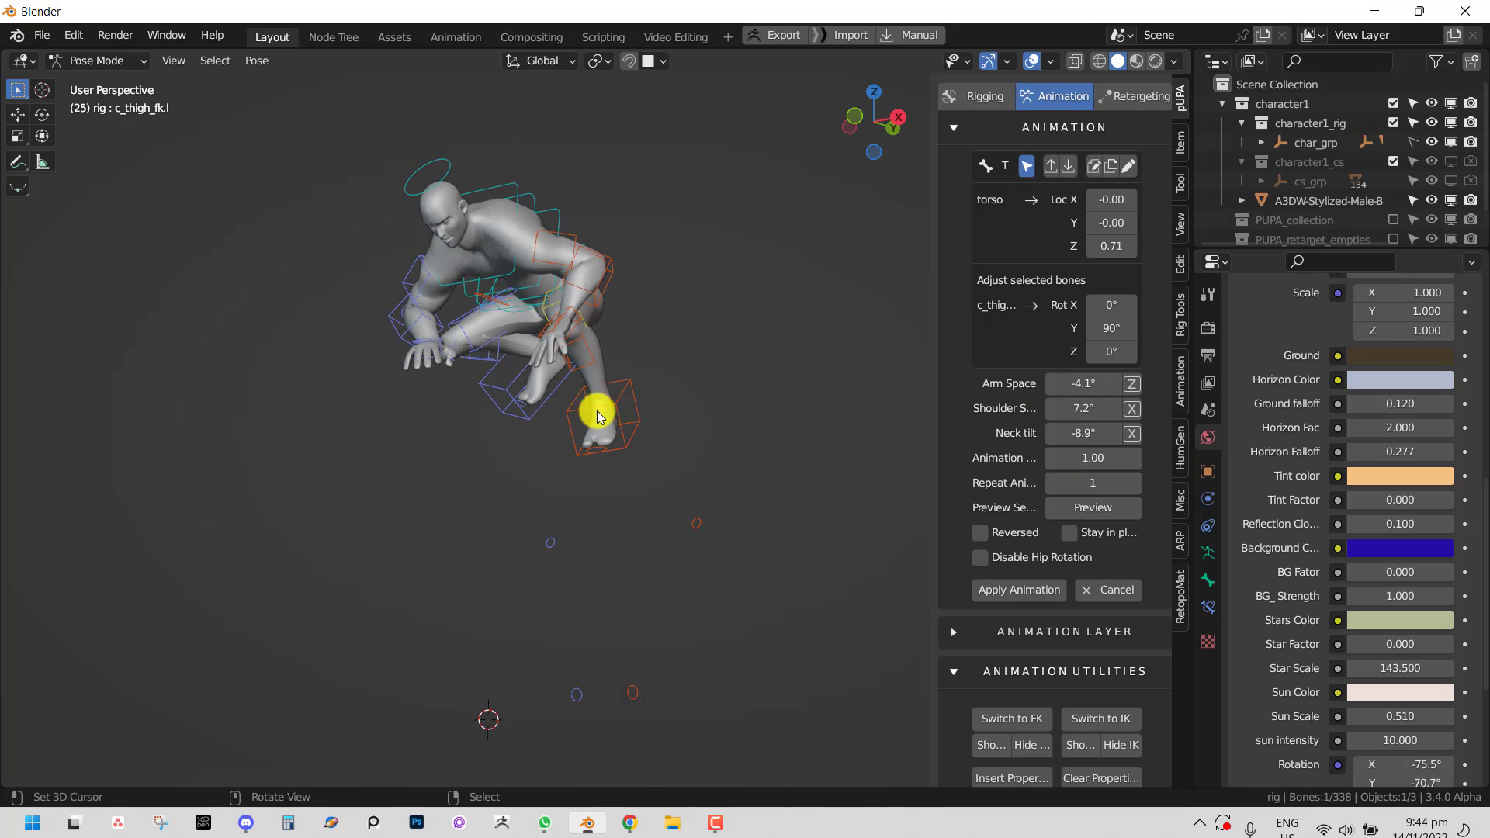
middle_click_drag(596, 412, 882, 419)
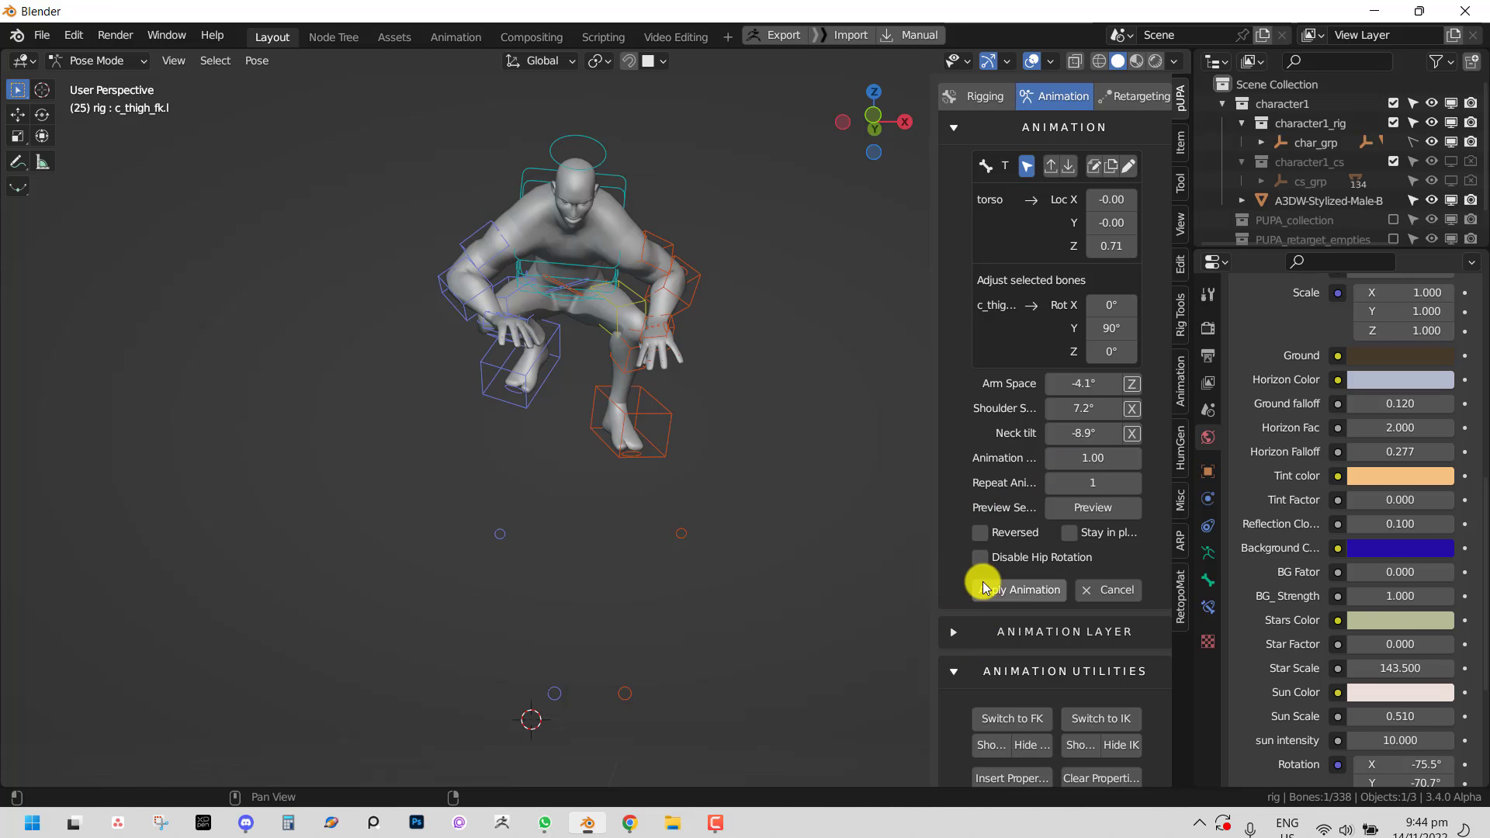
middle_click_drag(718, 353, 515, 393)
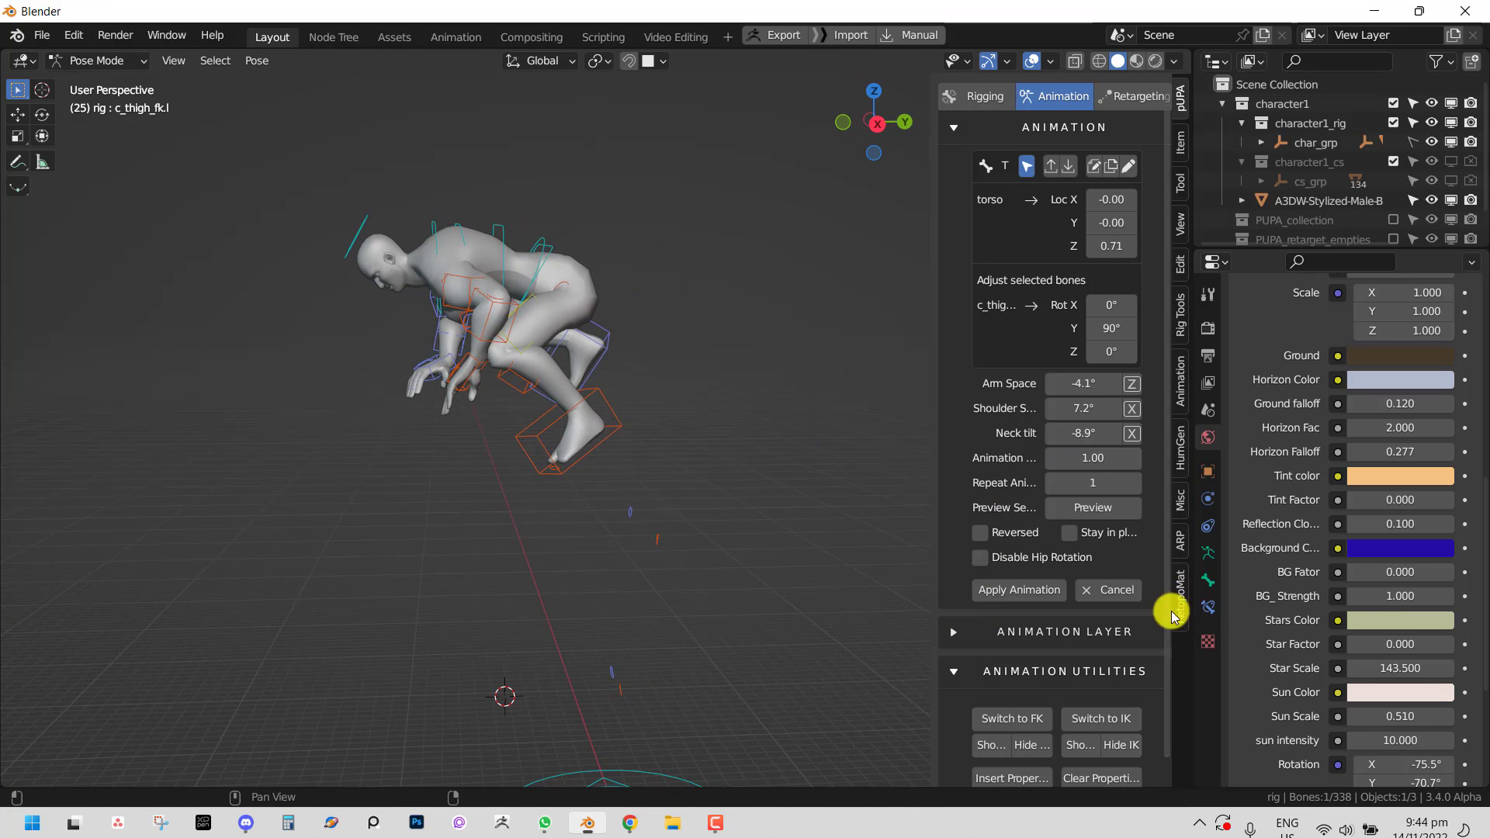
- Cancel the animation preview, remove the animation from the rig, and show the whole character in front orthographic view
left_click(1101, 591)
left_click(1076, 429)
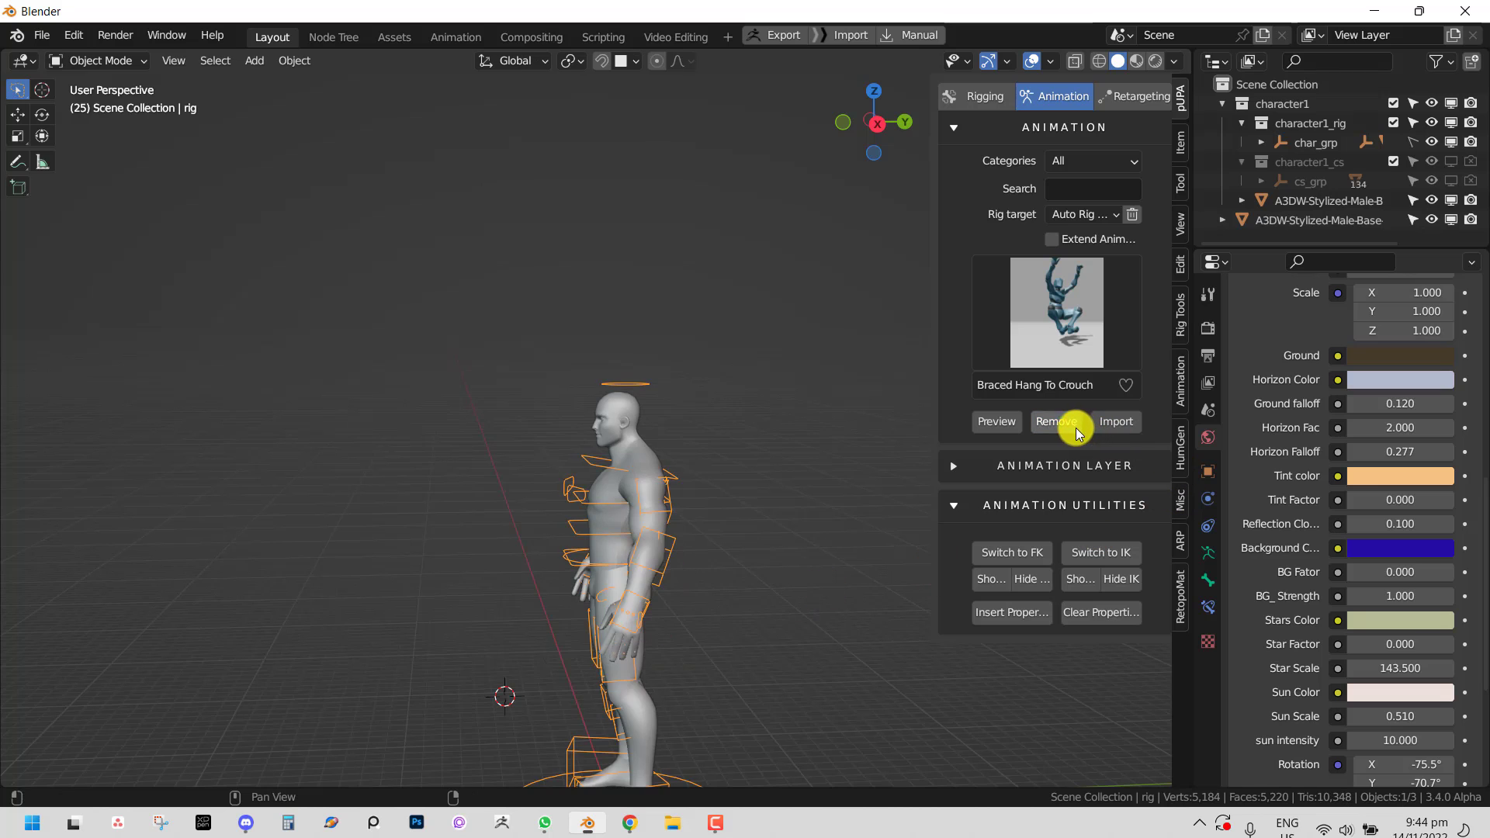
middle_click_drag(1027, 466, 729, 586)
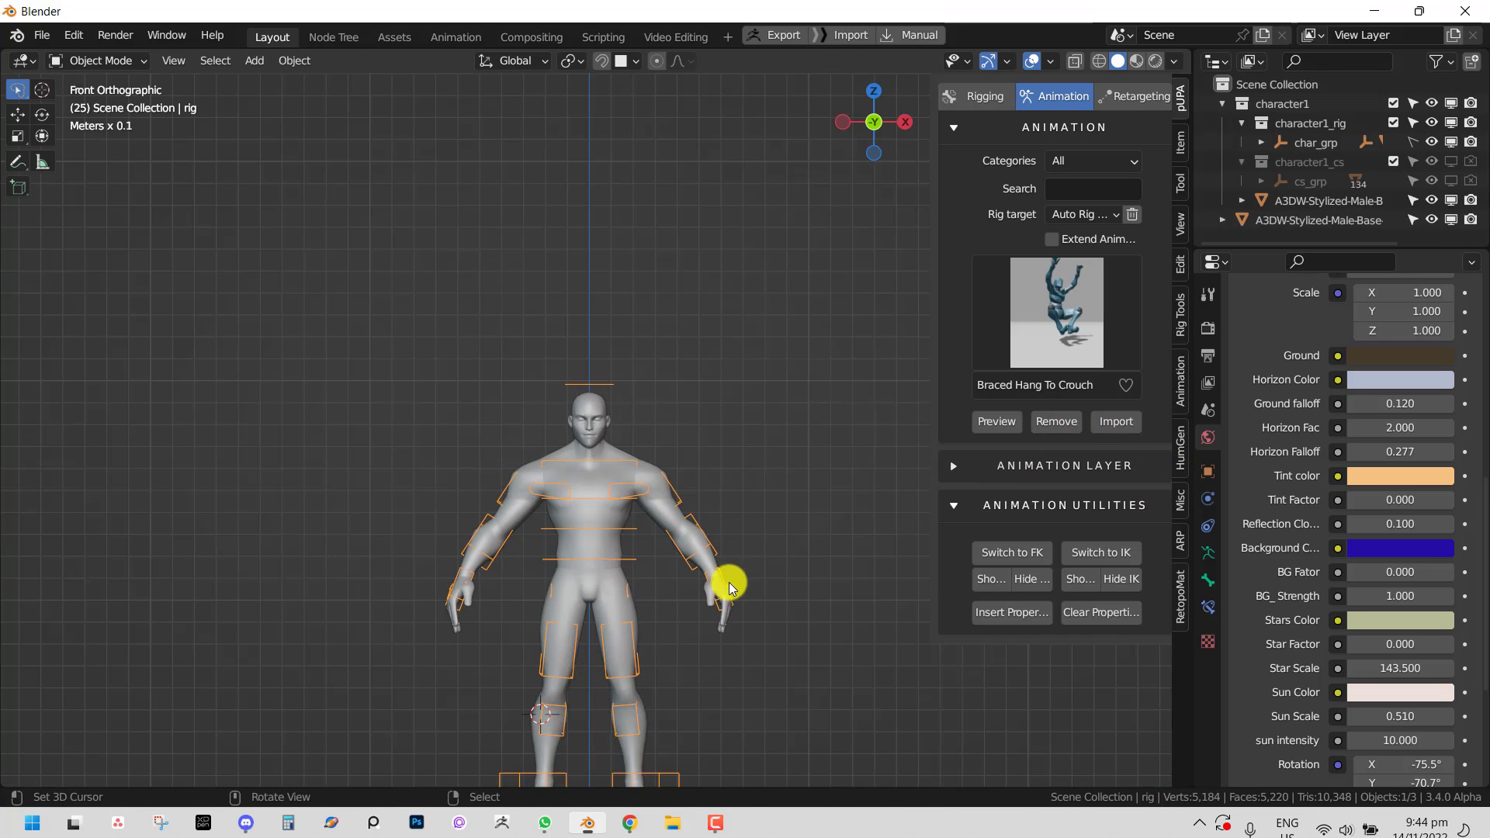
scroll(727, 466, "down", 2)
middle_click_drag(726, 428, 727, 425, "shift")
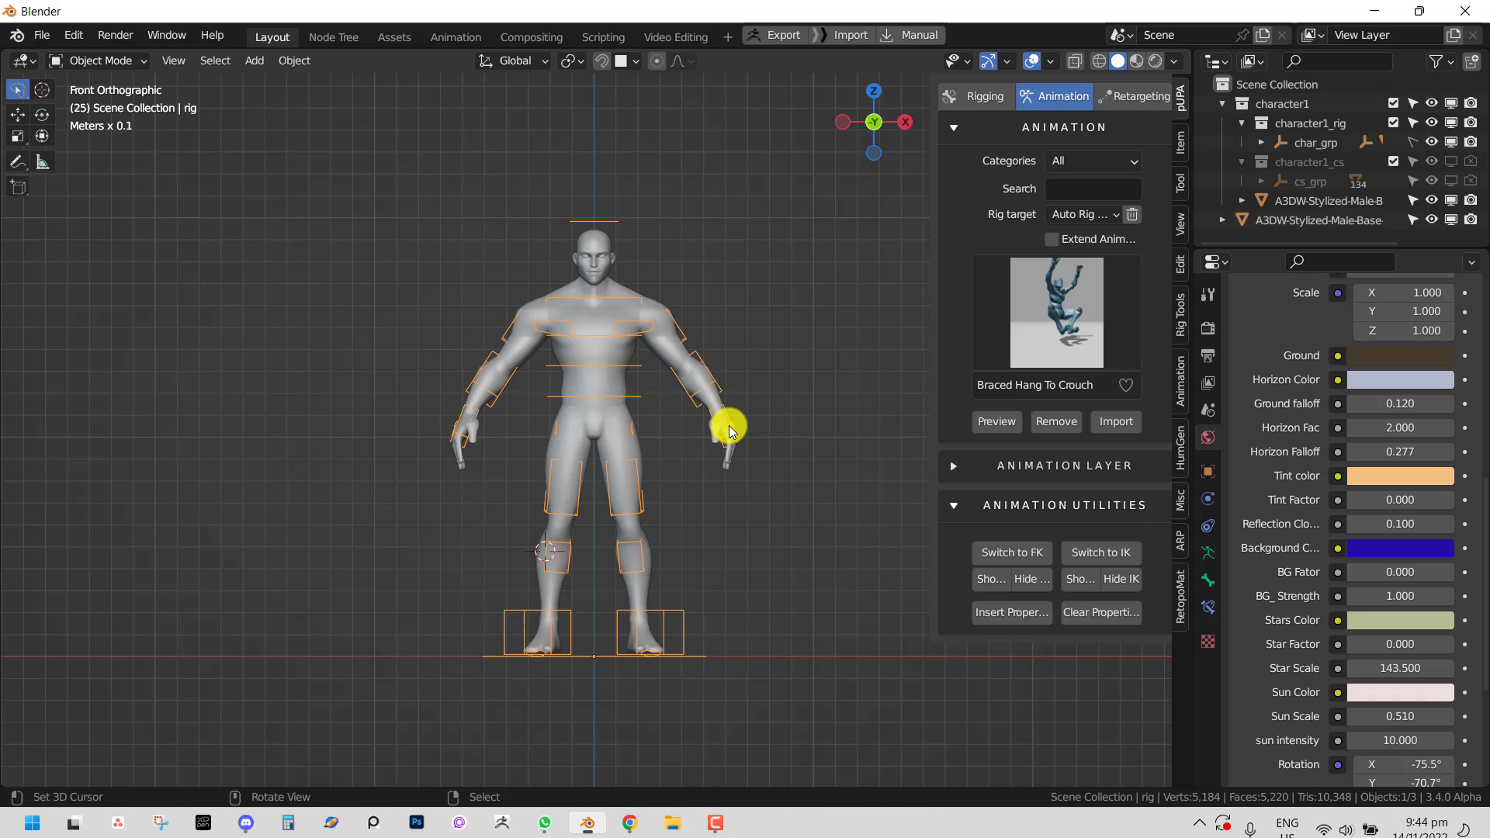